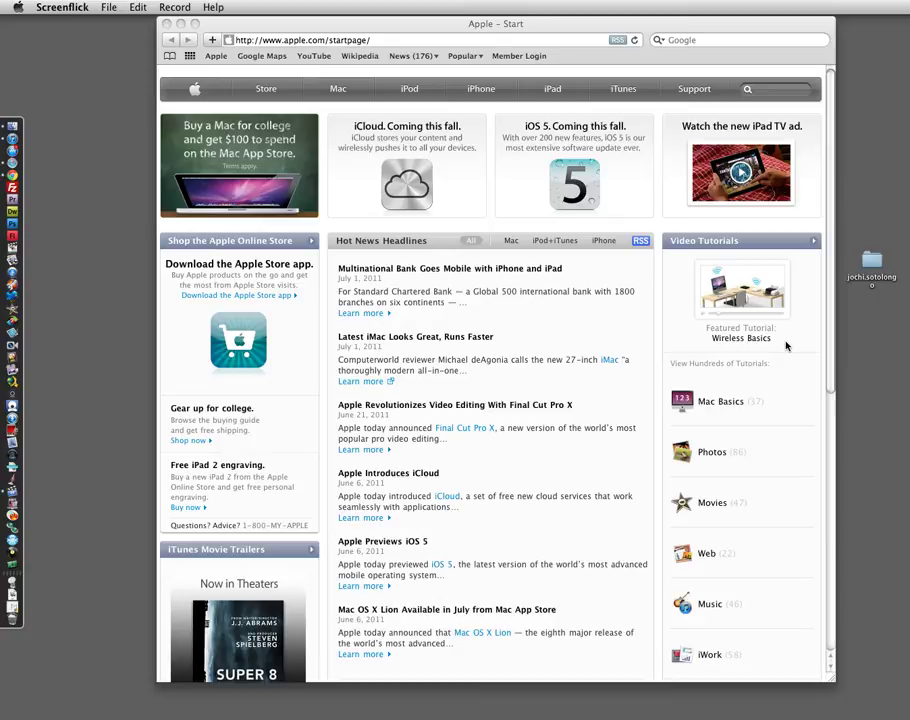
# - Bring Safari to the front with its address bar focused
pyautogui.click(391, 40)
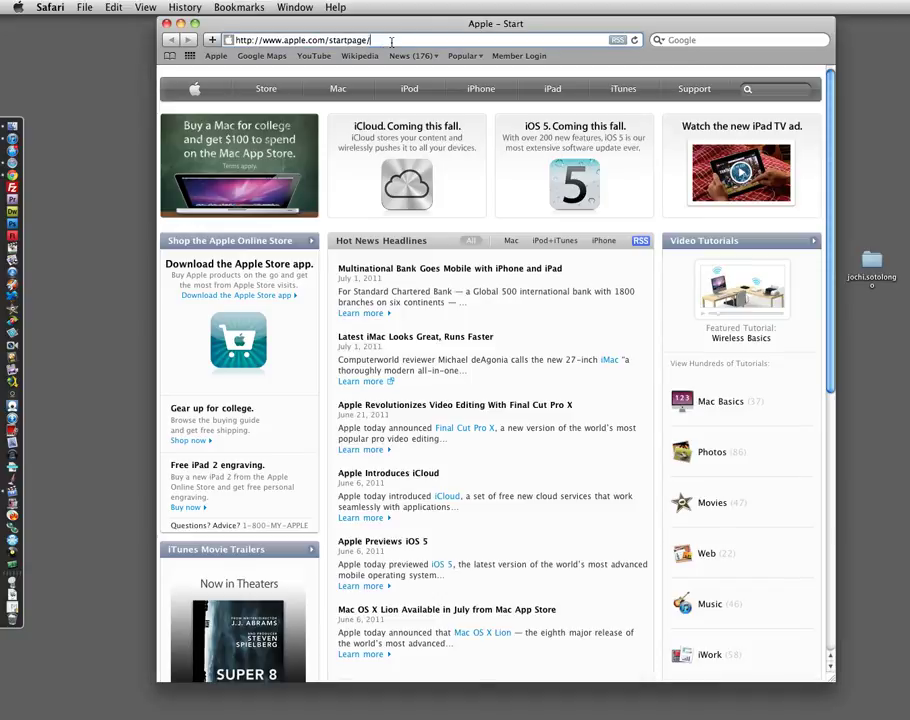
# - Go to youtube.com, then open the youtube.com/helpvideostv channel page
pyautogui.write('you')
pyautogui.press('Return')
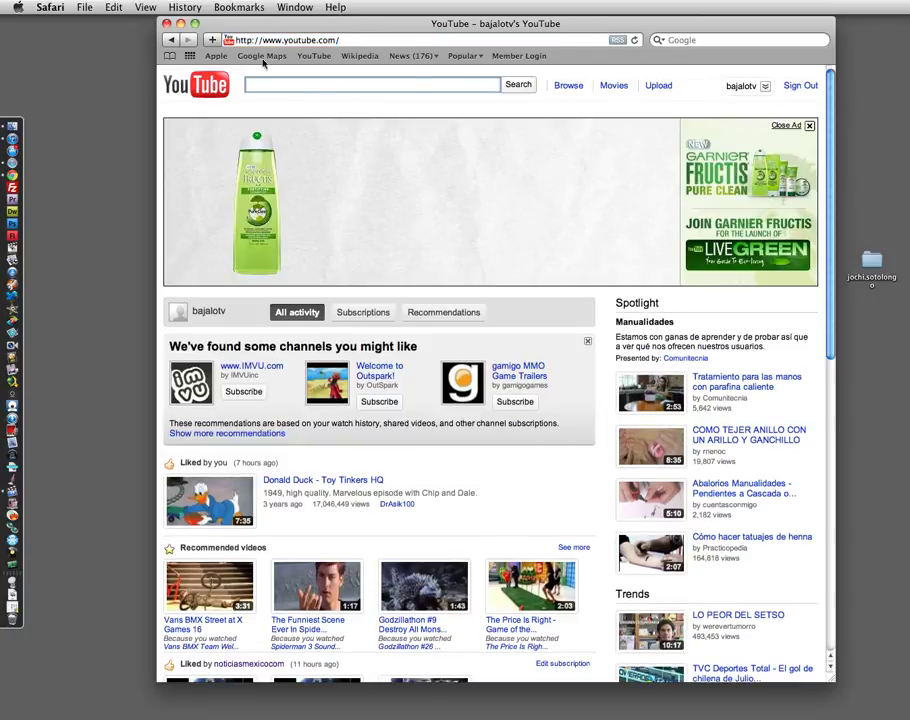
pyautogui.click(352, 40)
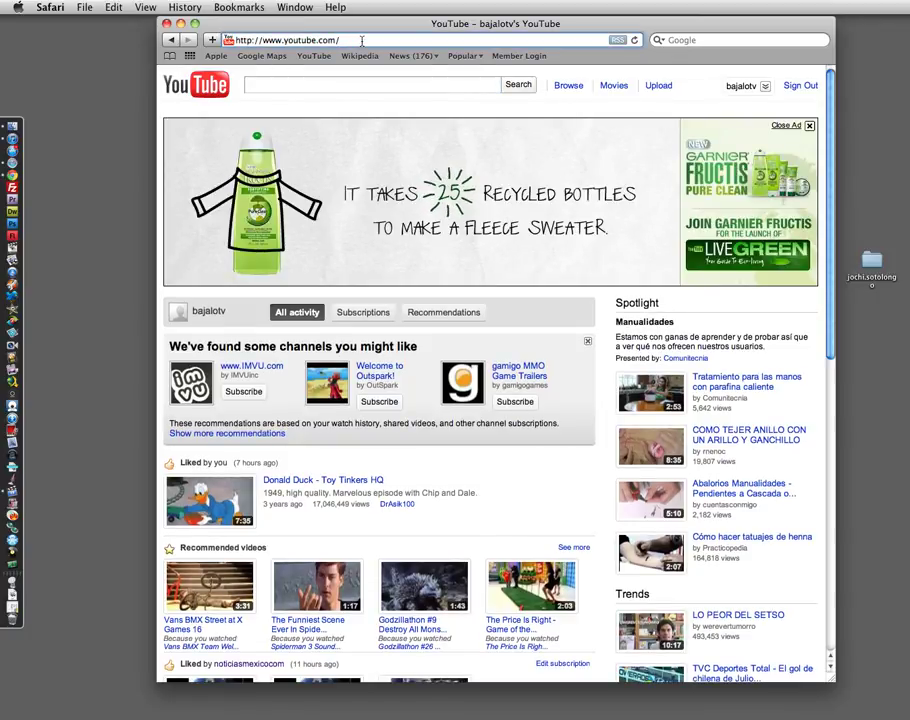
pyautogui.write('b')
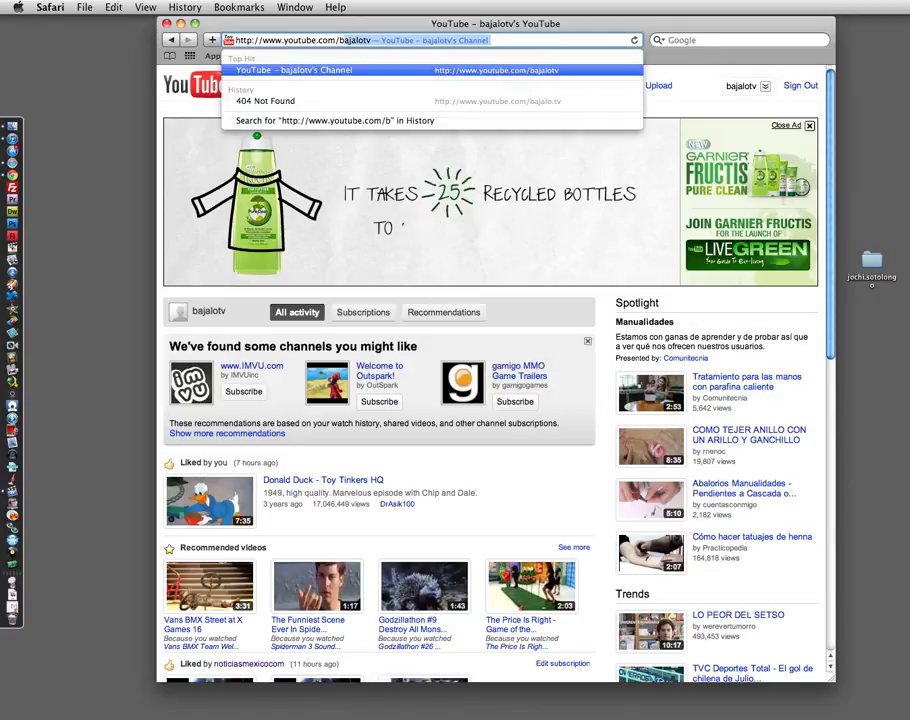
pyautogui.press('BackSpace')
pyautogui.write('h')
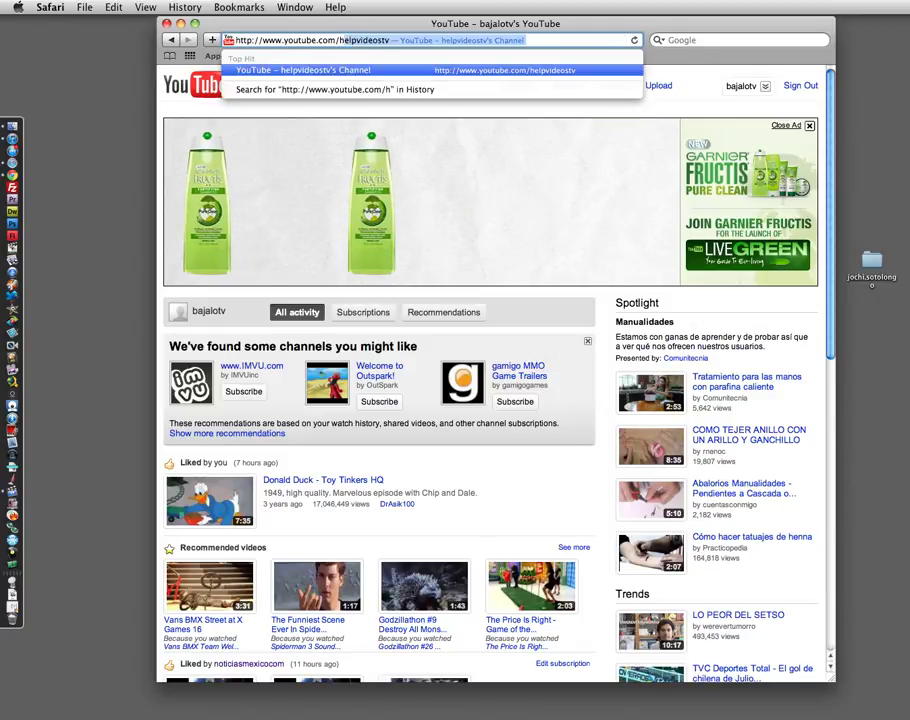
pyautogui.write('el')
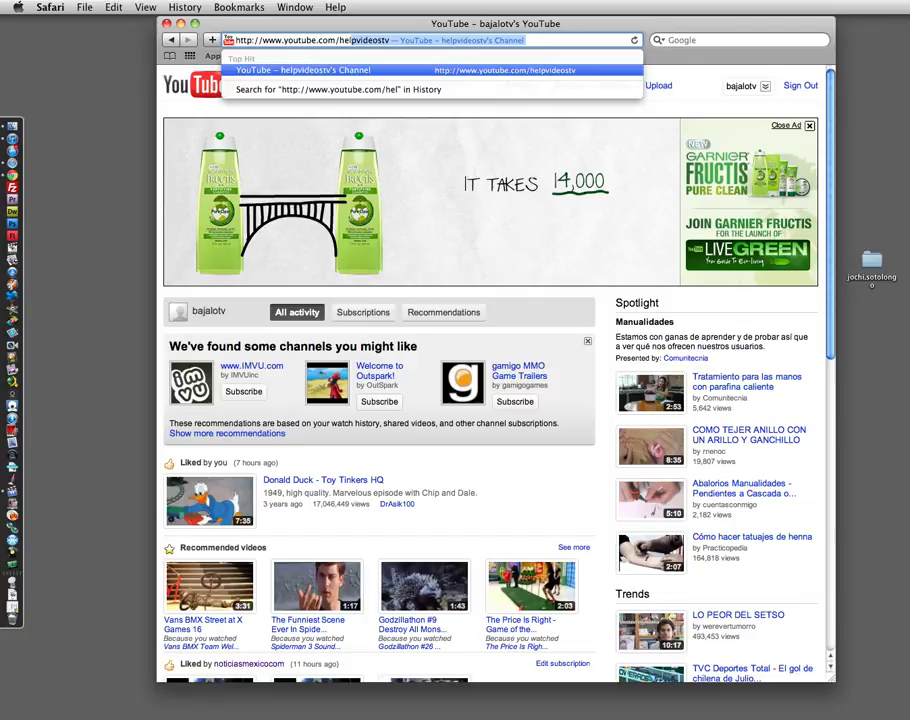
pyautogui.press('Return')
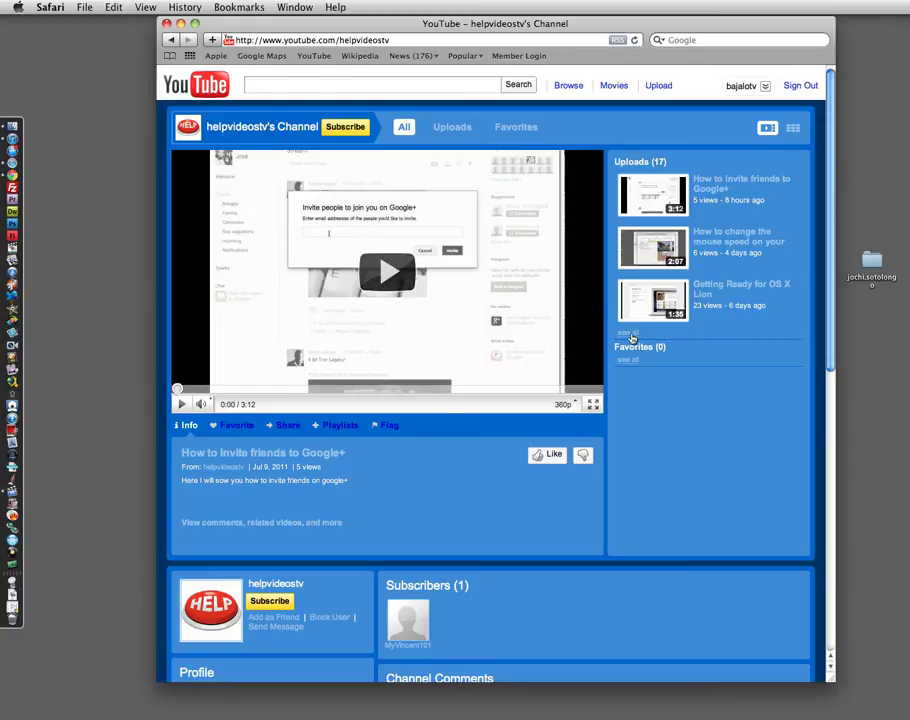
# - Show all helpvideostv uploads and search them for 'facebook'
pyautogui.click(628, 334)
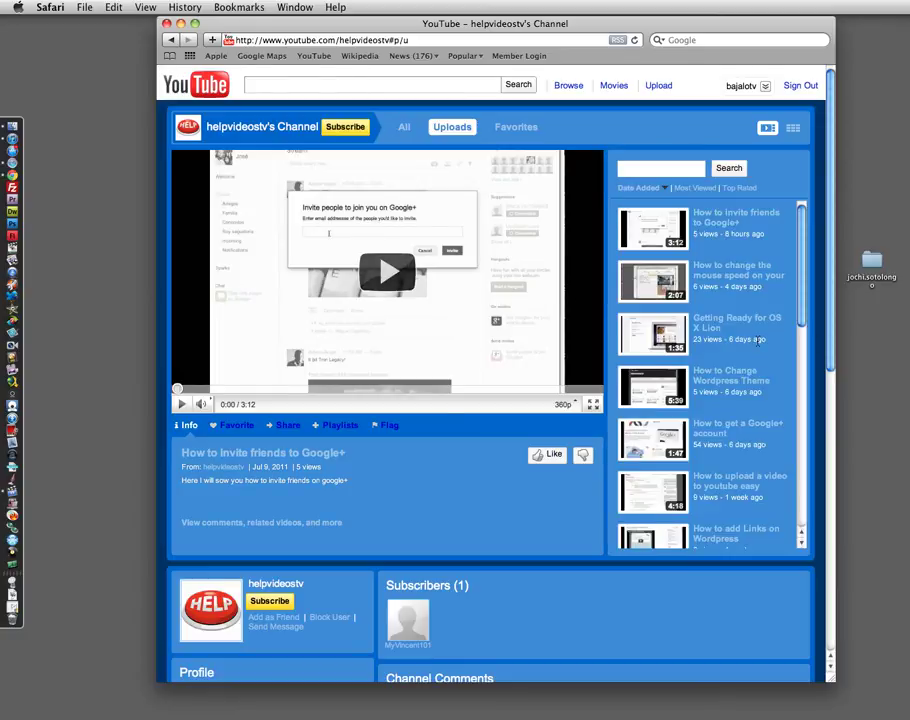
pyautogui.scroll(-1, 758, 342)
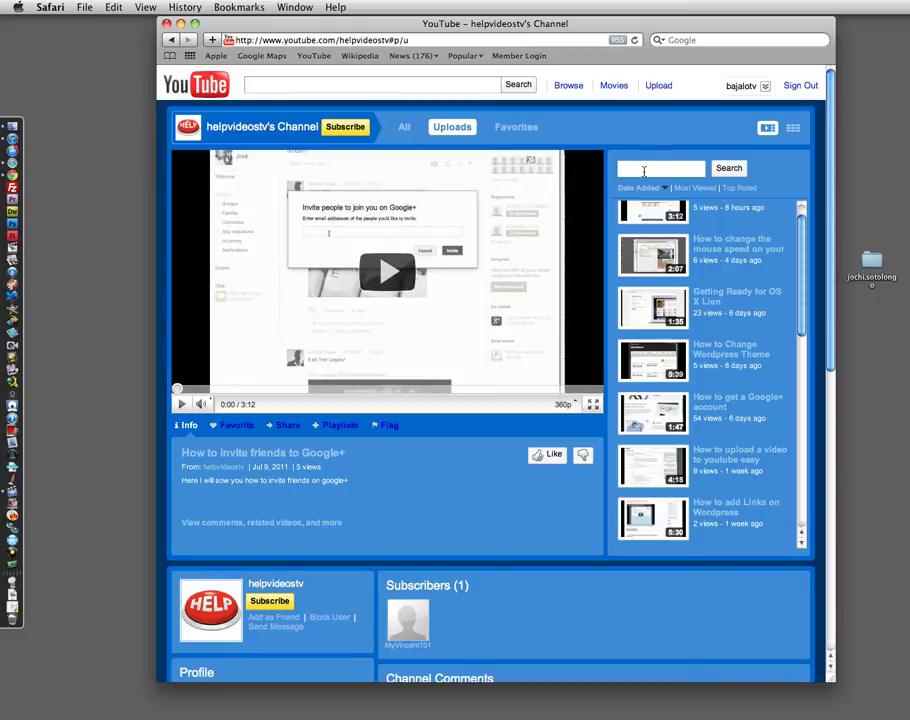
pyautogui.click(644, 171)
pyautogui.write('facebook')
pyautogui.press('Return')
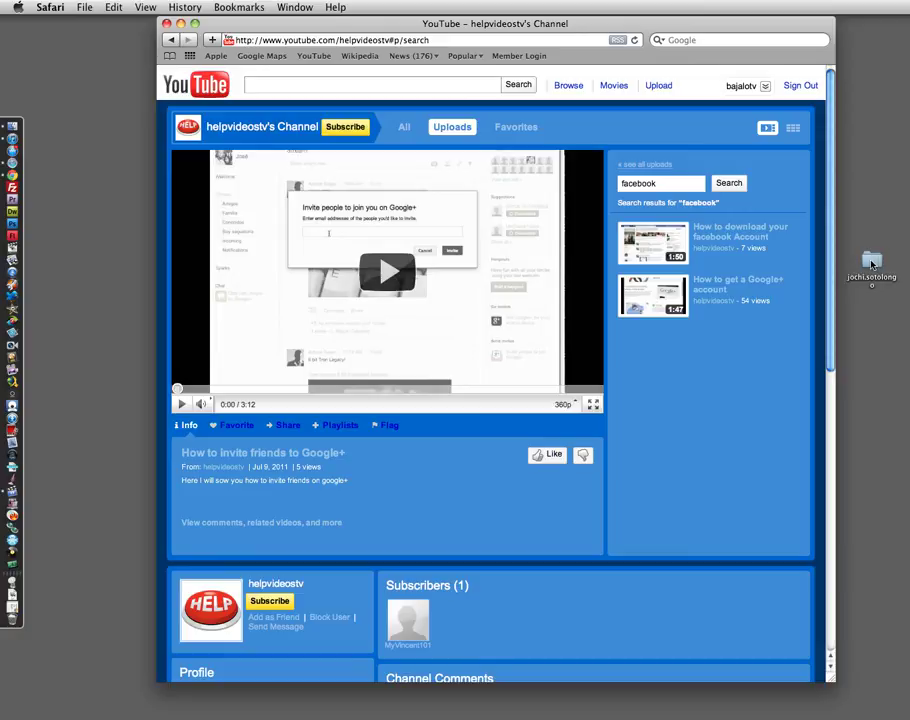
pyautogui.doubleClick(872, 263)
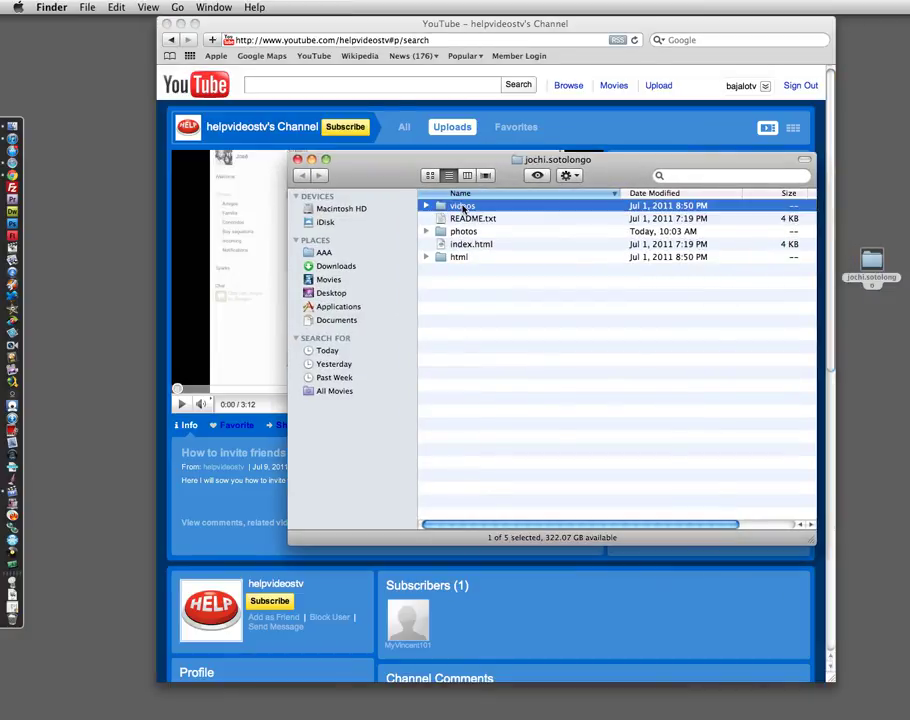
pyautogui.doubleClick(462, 207)
pyautogui.scroll(-5, 540, 250)
pyautogui.scroll(-3, 560, 268)
pyautogui.scroll(5, 545, 265)
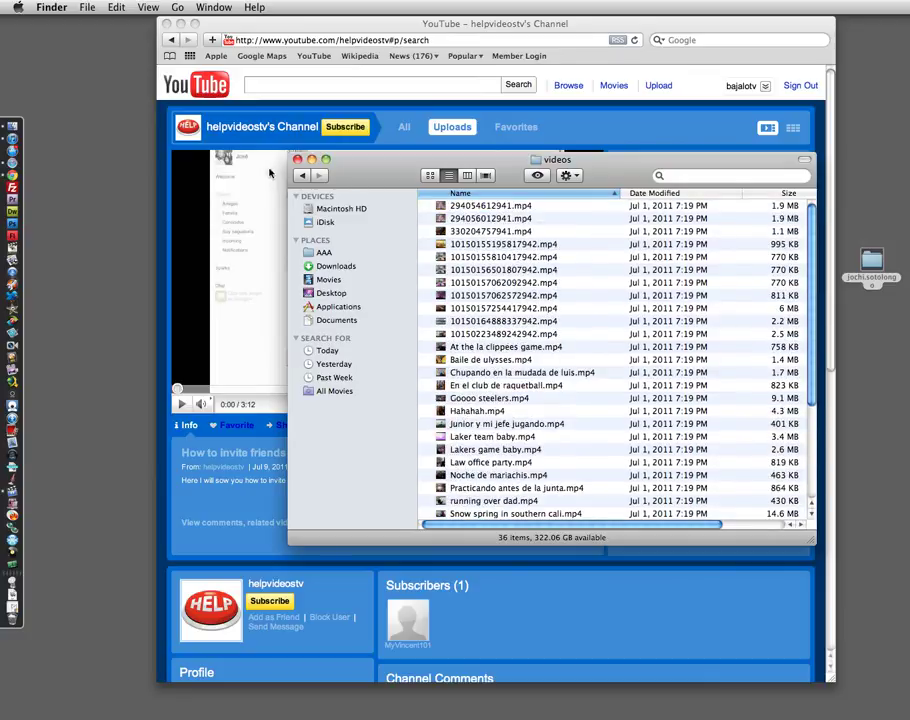
pyautogui.click(300, 175)
# - Browse the photos subfolder, move the Finder window aside, and return to Safari
pyautogui.doubleClick(464, 233)
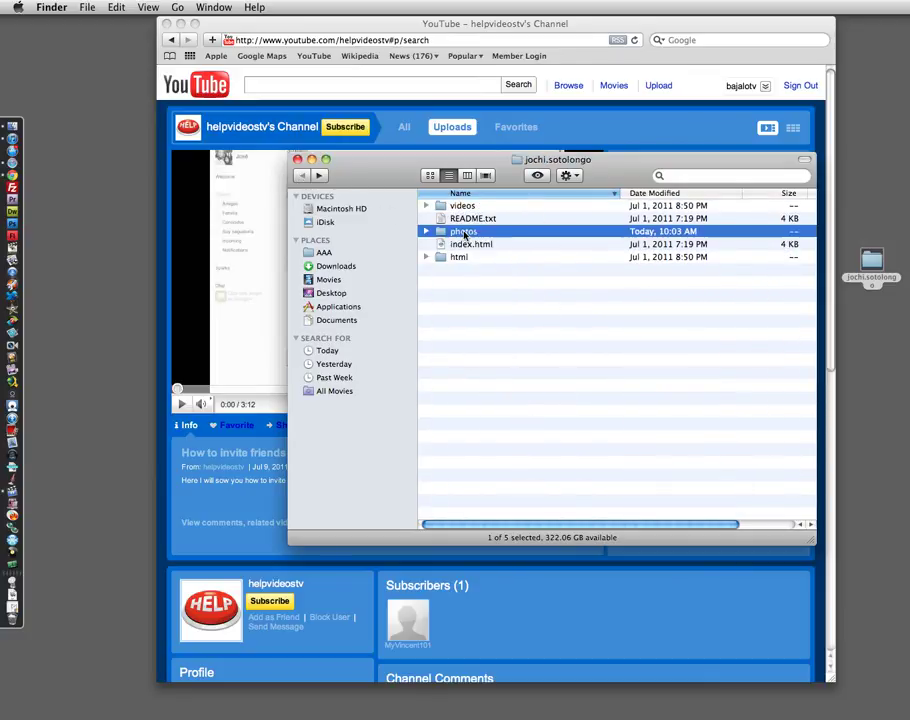
pyautogui.scroll(-1, 549, 272)
pyautogui.scroll(1, 549, 272)
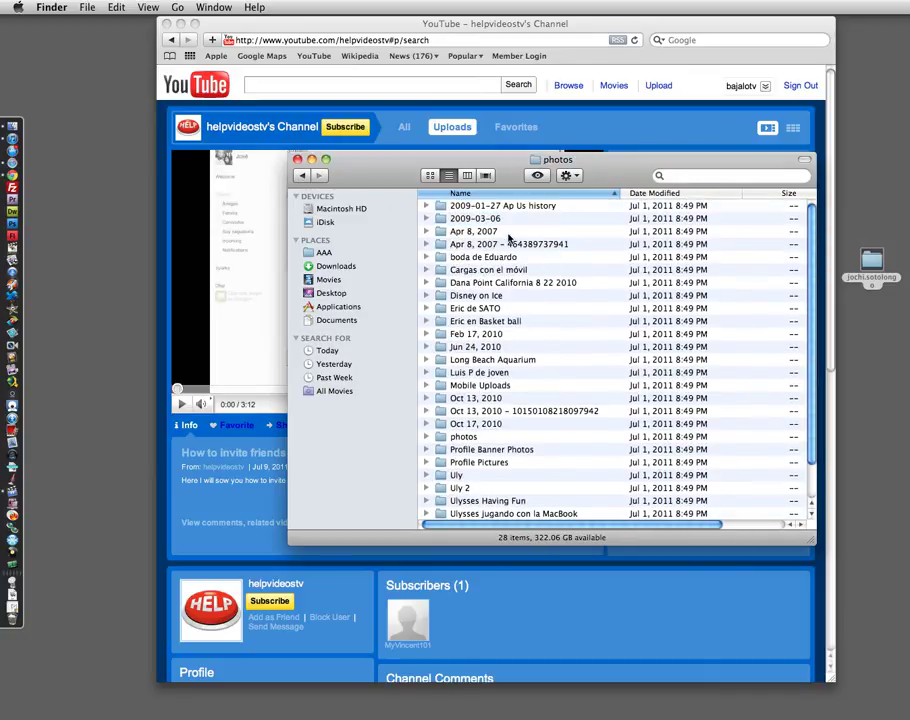
pyautogui.click(302, 176)
pyautogui.moveTo(386, 163); pyautogui.dragTo(427, 317)
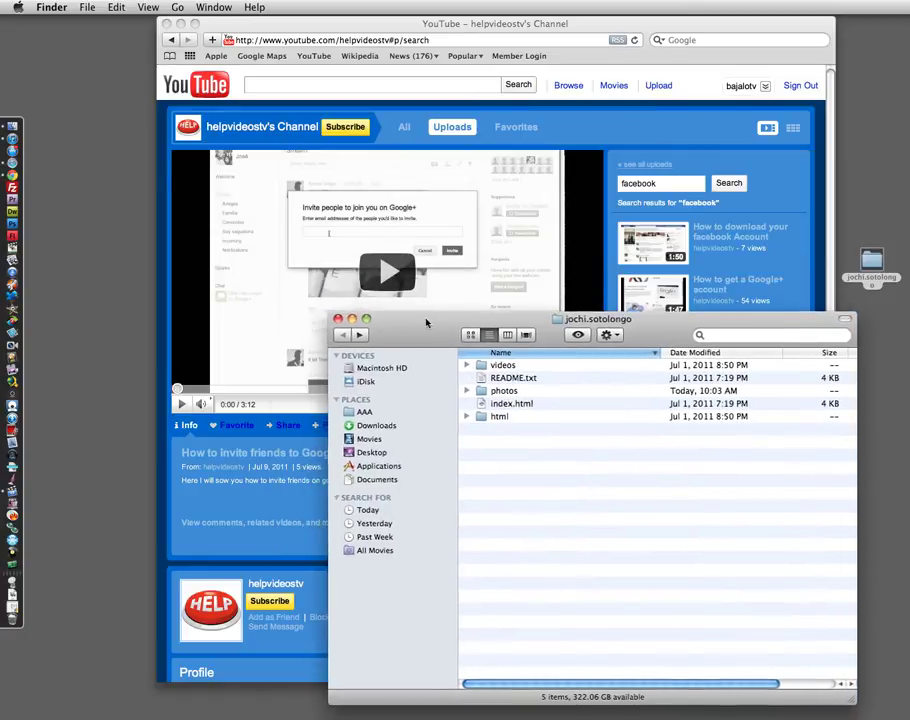
pyautogui.click(810, 85)
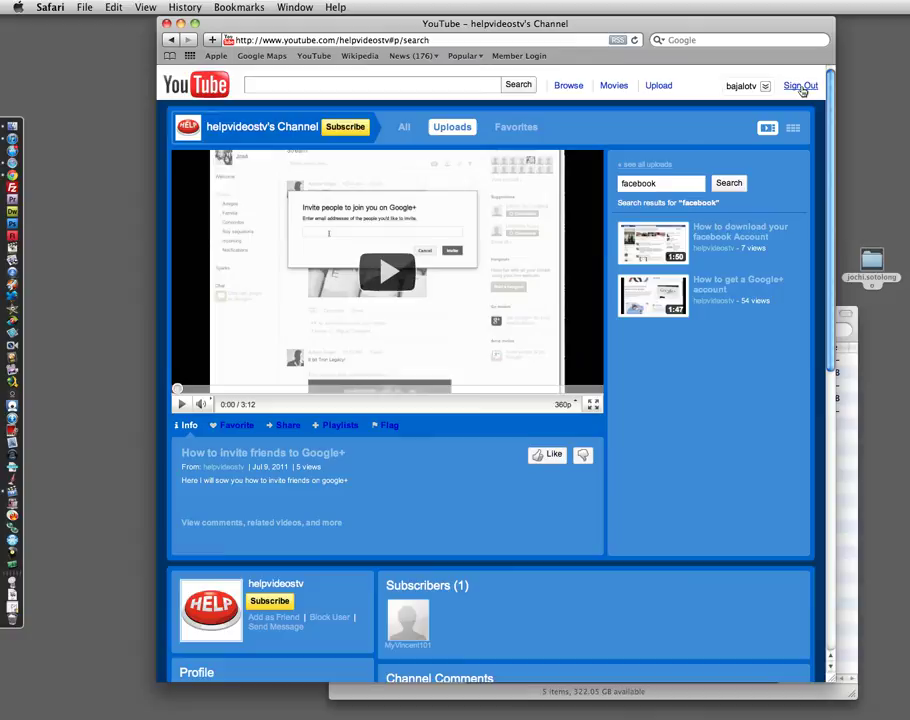
# - Sign out of YouTube and go to the Google homepage
pyautogui.click(804, 86)
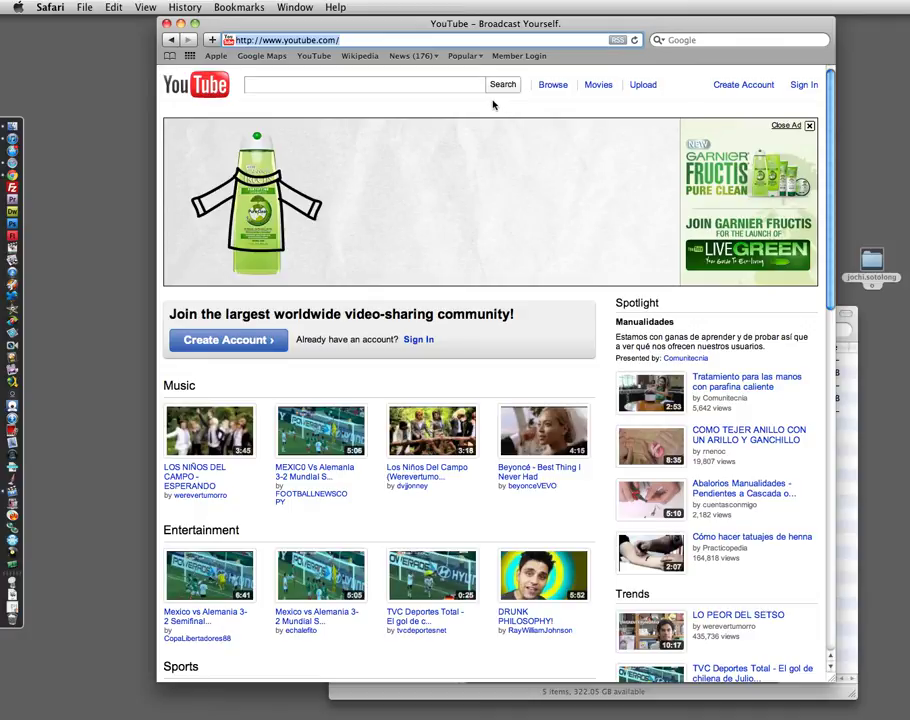
pyautogui.write('google.')
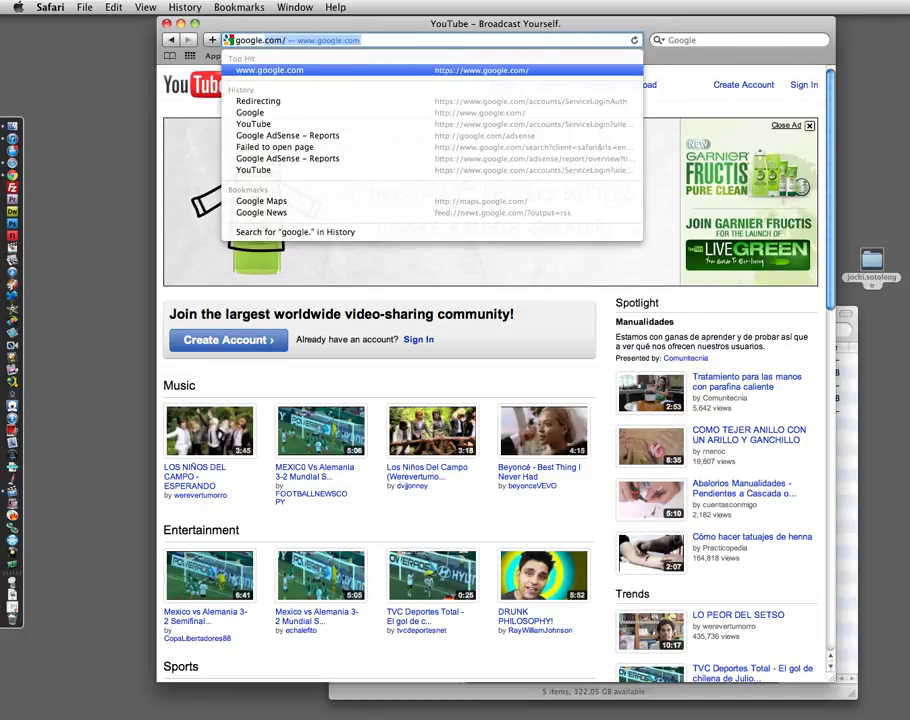
pyautogui.press('Return')
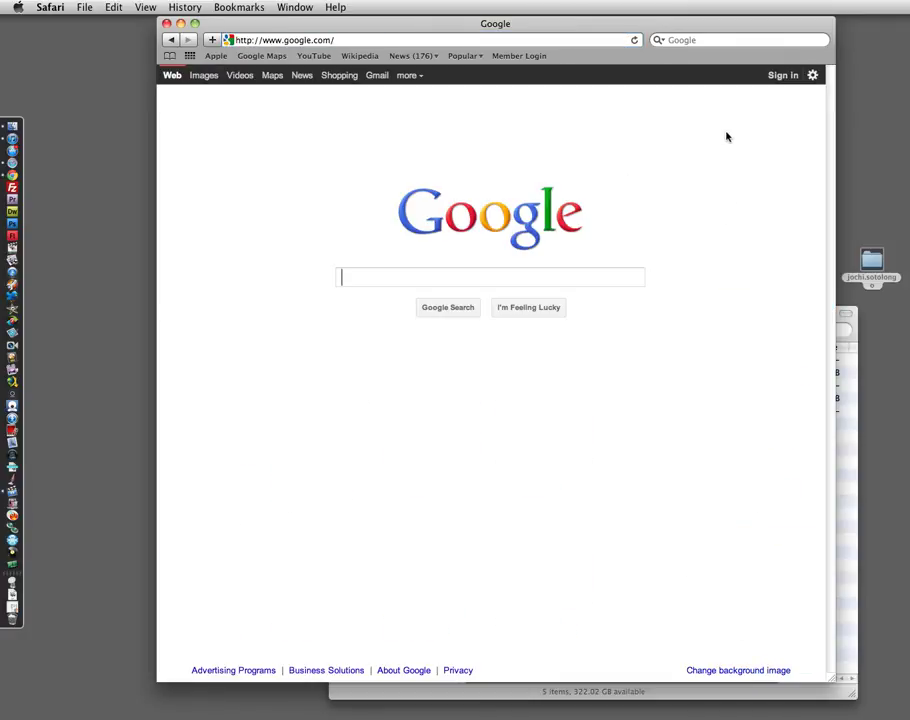
# - Sign in to Google with the account's username and password
pyautogui.click(785, 76)
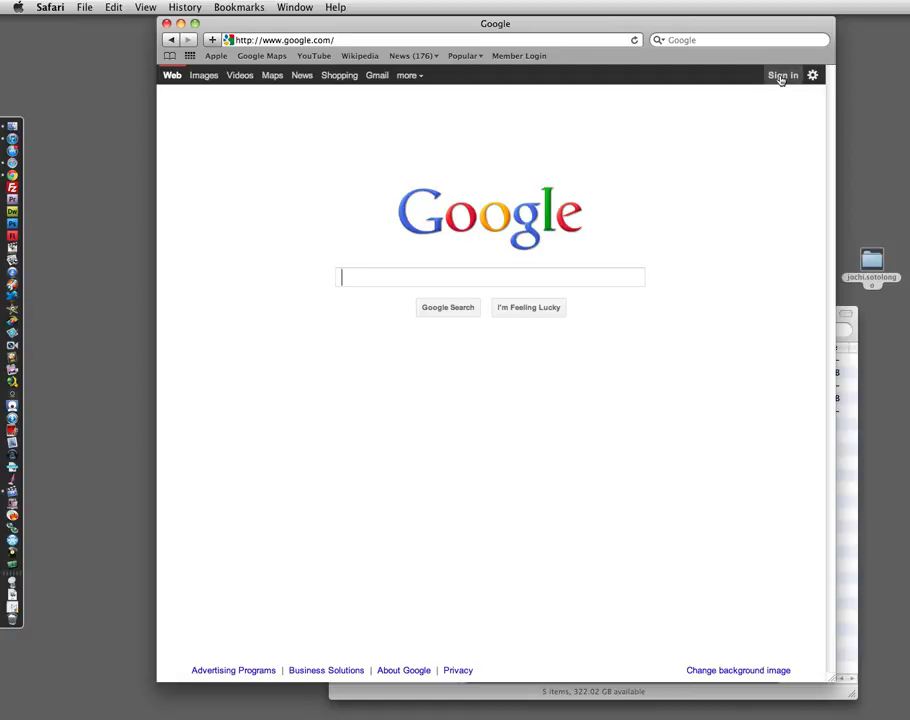
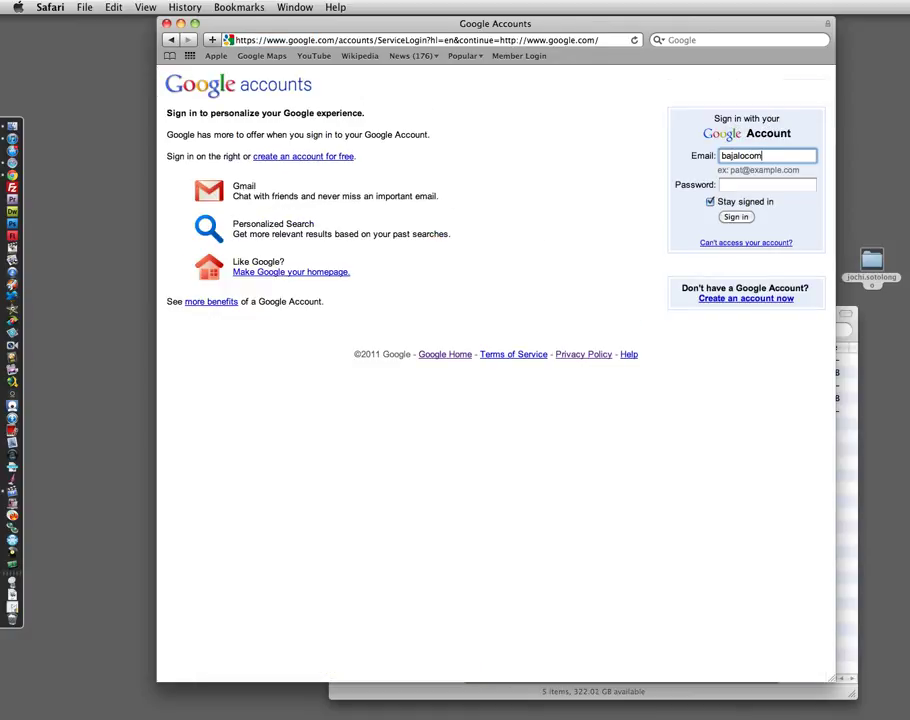
pyautogui.press('Tab')
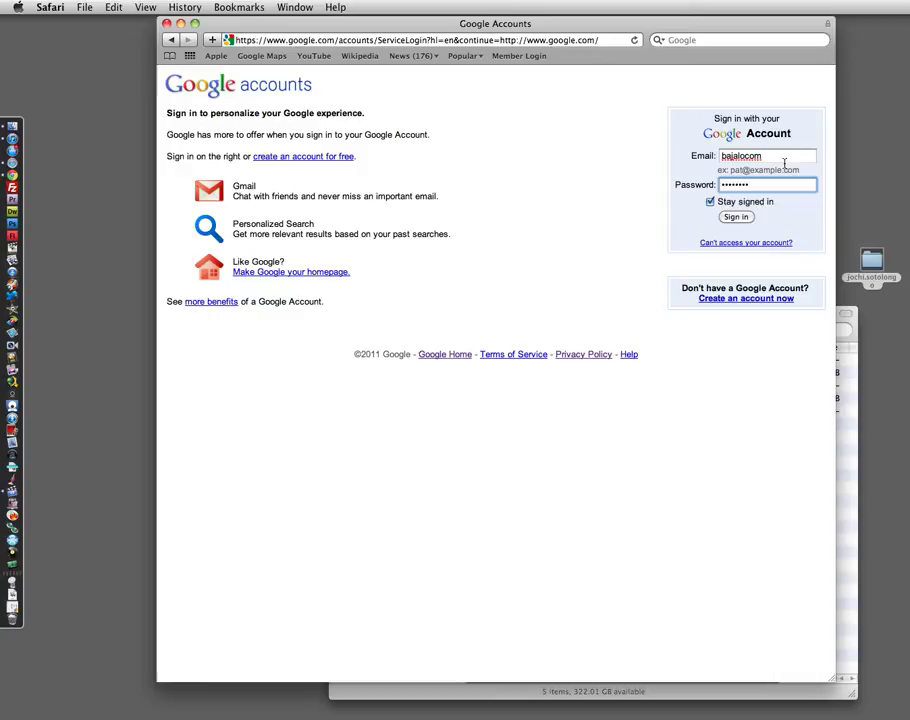
pyautogui.click(736, 217)
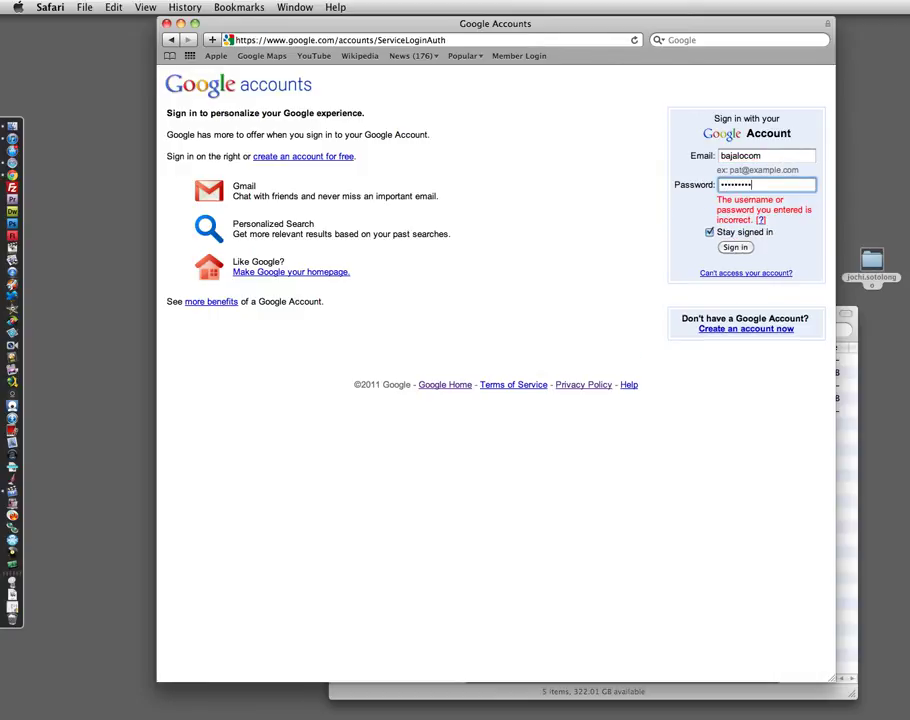
pyautogui.press('Return')
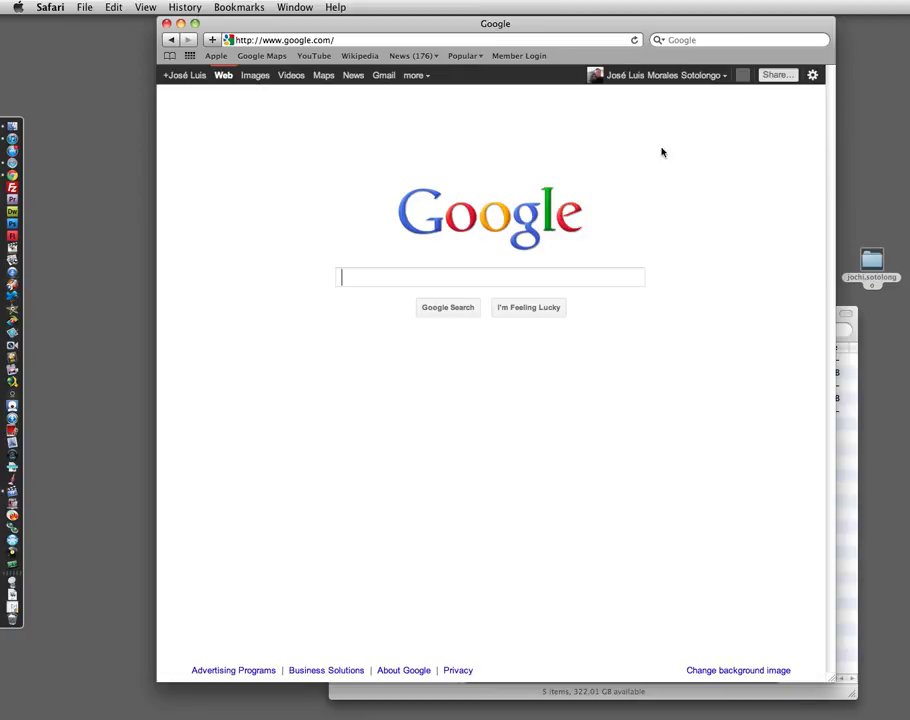
# - Open Google+ from the Google bar and browse its Photos from your circles page
pyautogui.click(183, 78)
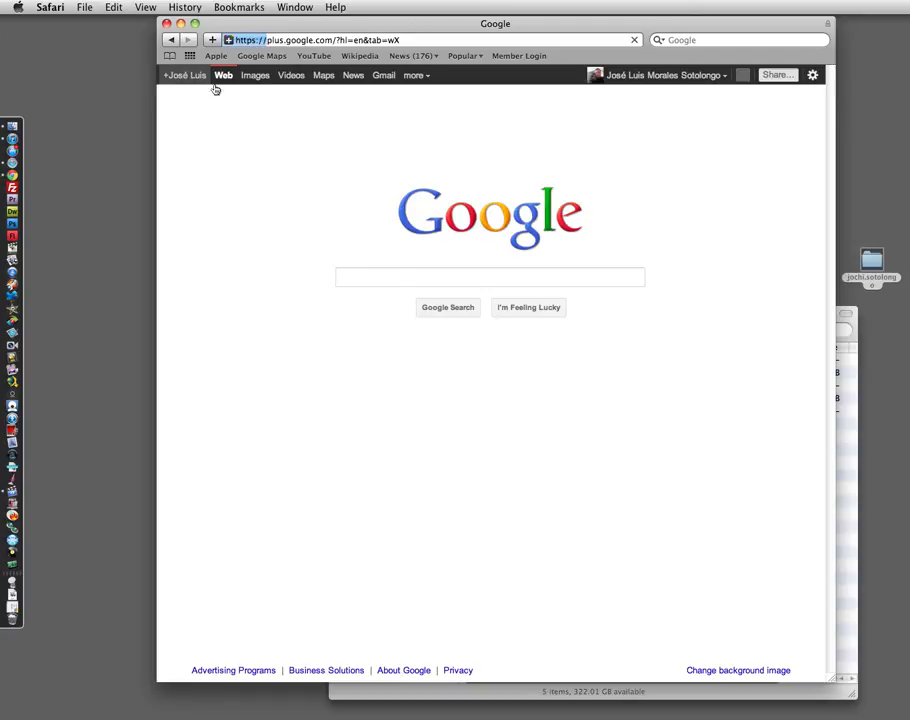
pyautogui.moveTo(463, 22); pyautogui.dragTo(386, 25)
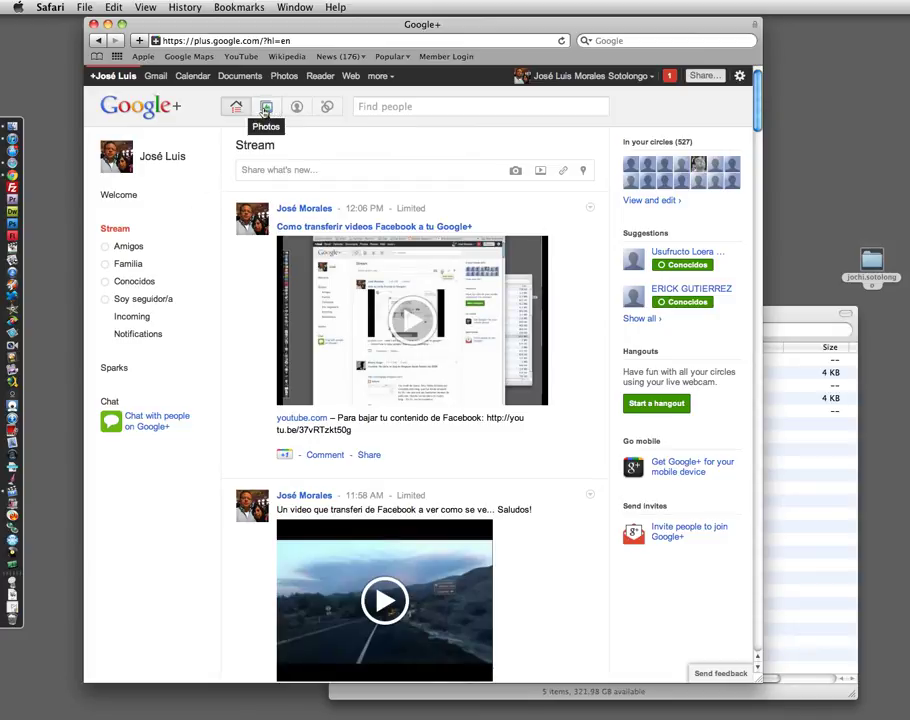
pyautogui.click(267, 108)
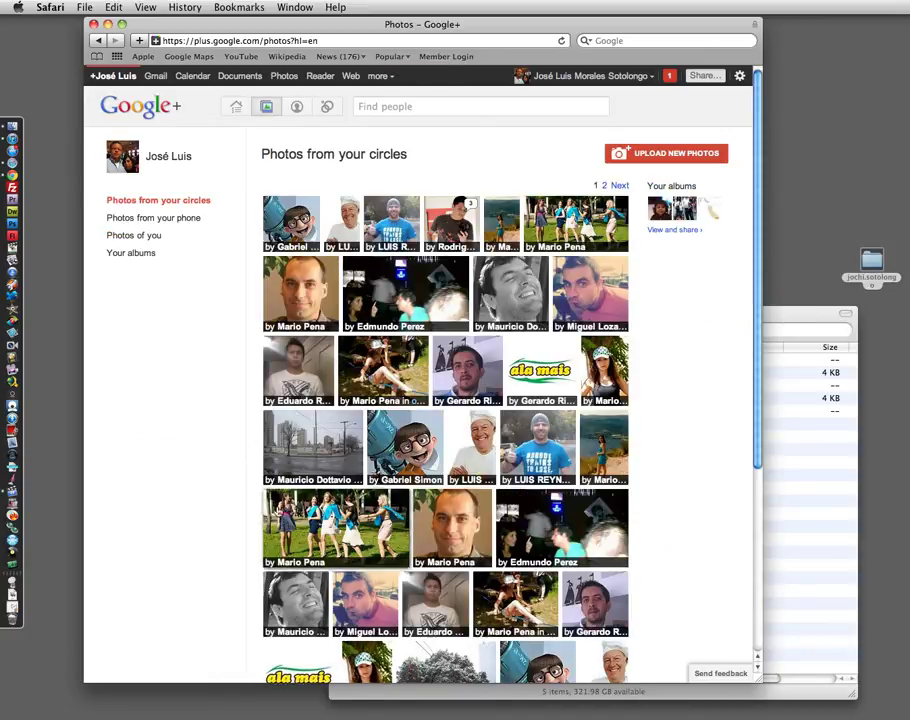
pyautogui.scroll(-2, 625, 414)
pyautogui.scroll(-2, 625, 414)
pyautogui.scroll(-2, 625, 414)
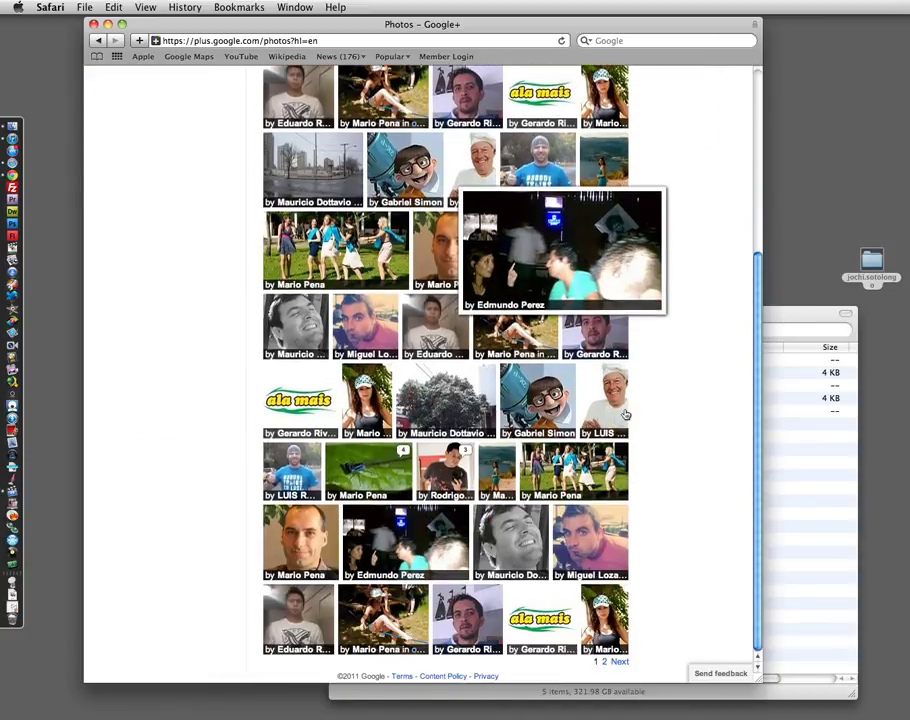
pyautogui.scroll(5, 626, 390)
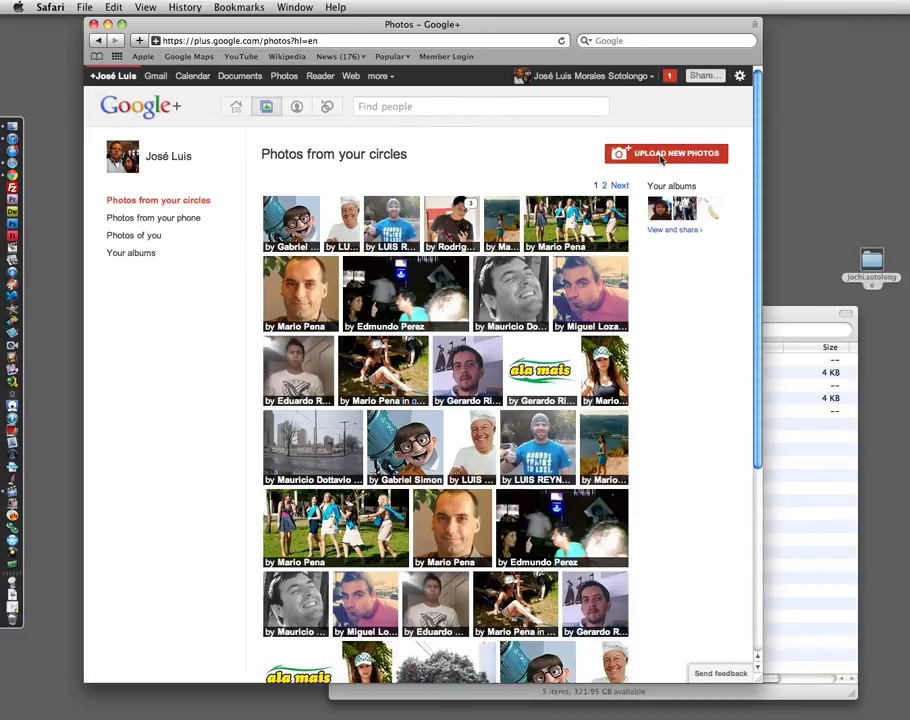
# - Start Upload New Photos and open the photos > Ulysses jugando con la MacBook folder in Finder
pyautogui.click(653, 158)
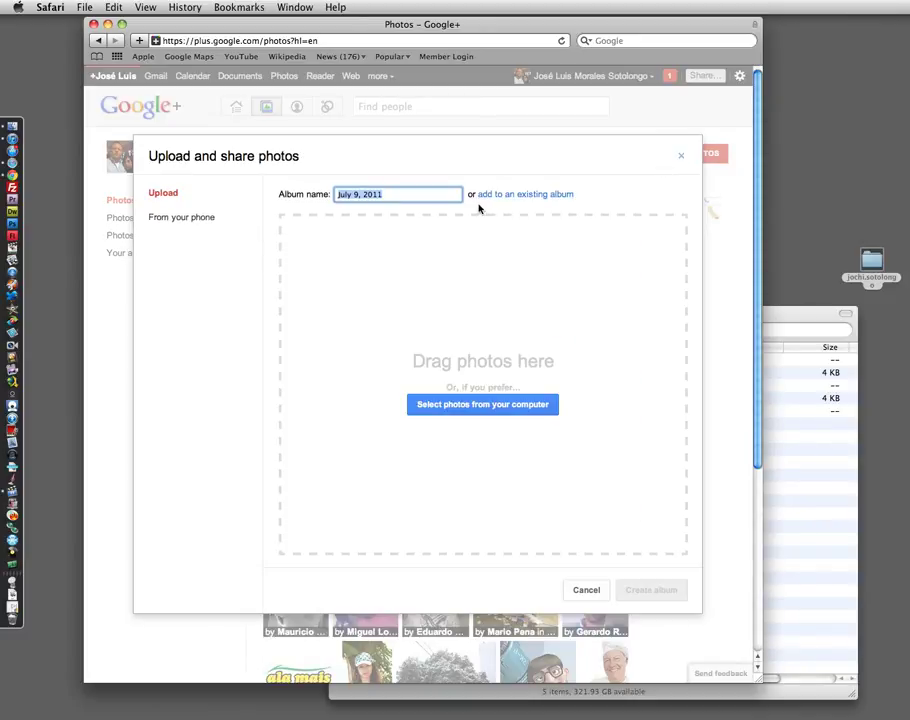
pyautogui.moveTo(809, 331); pyautogui.dragTo(868, 281)
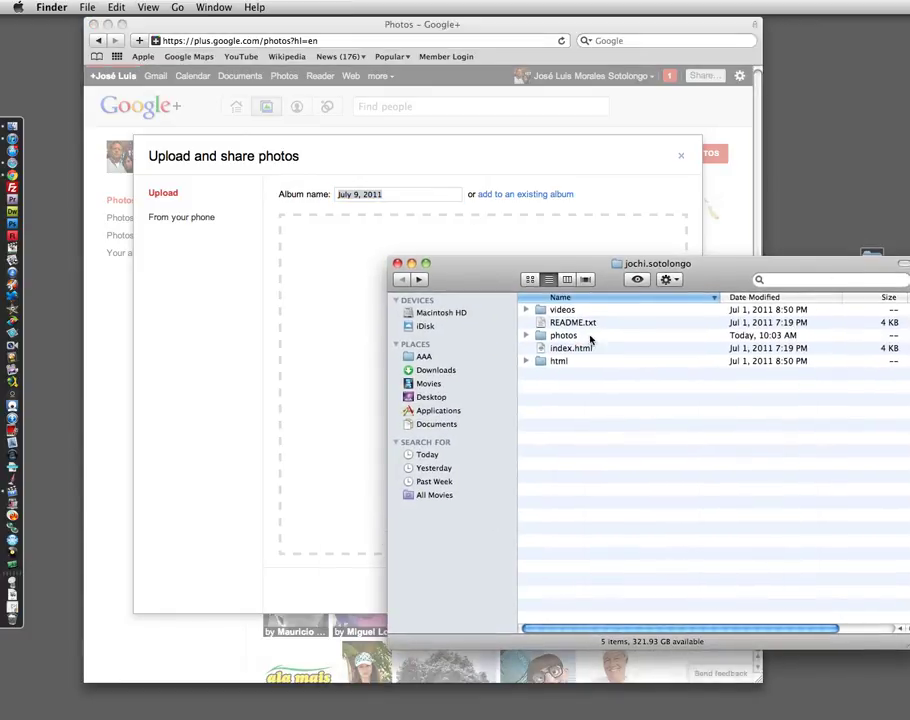
pyautogui.click(565, 337)
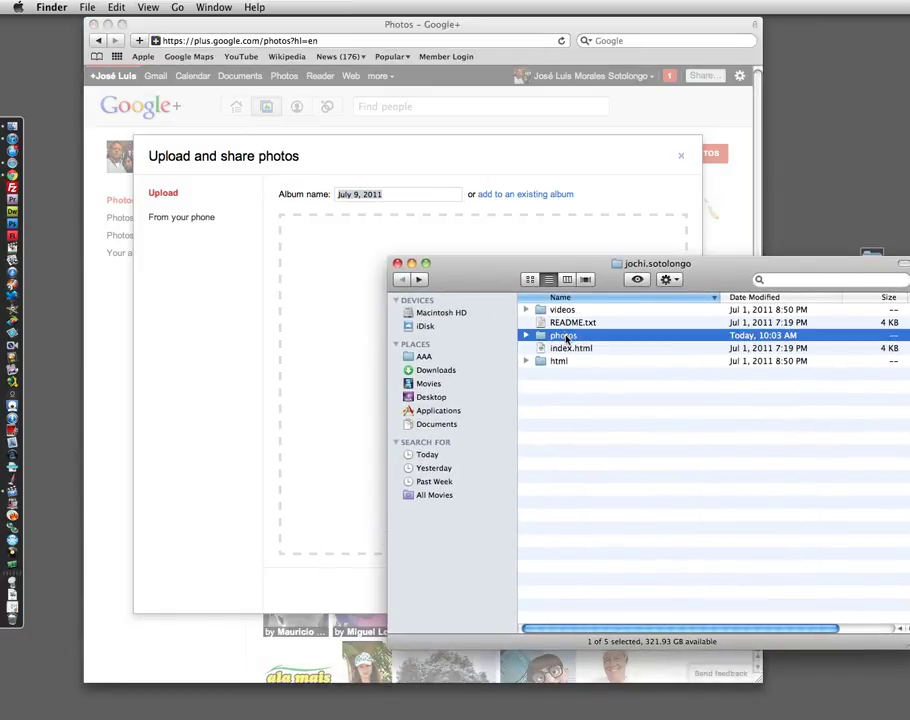
pyautogui.doubleClick(565, 337)
pyautogui.scroll(-1, 677, 393)
pyautogui.scroll(-2, 677, 395)
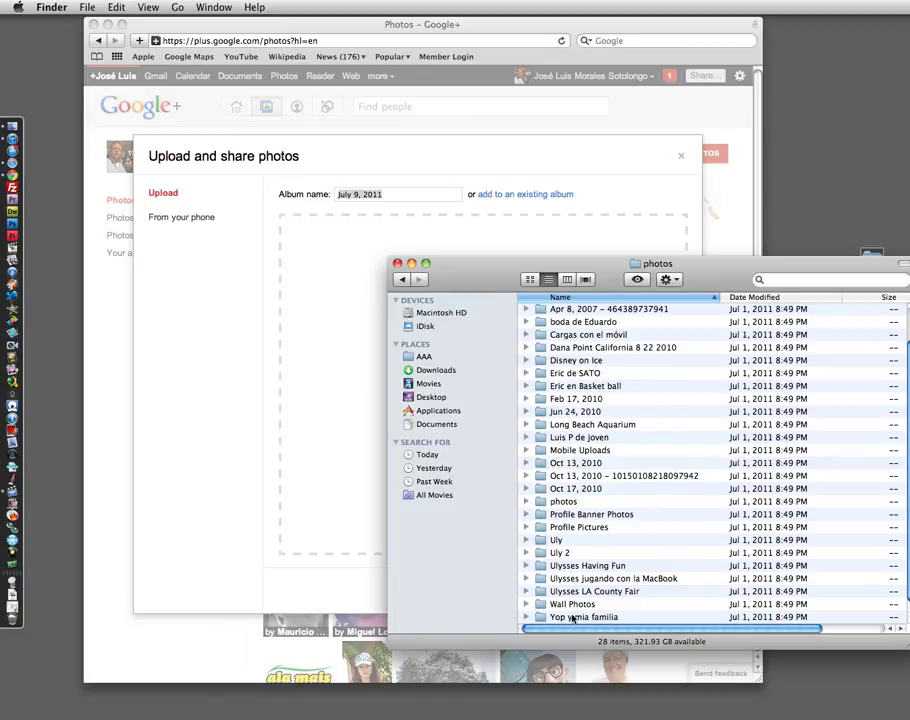
pyautogui.doubleClick(615, 580)
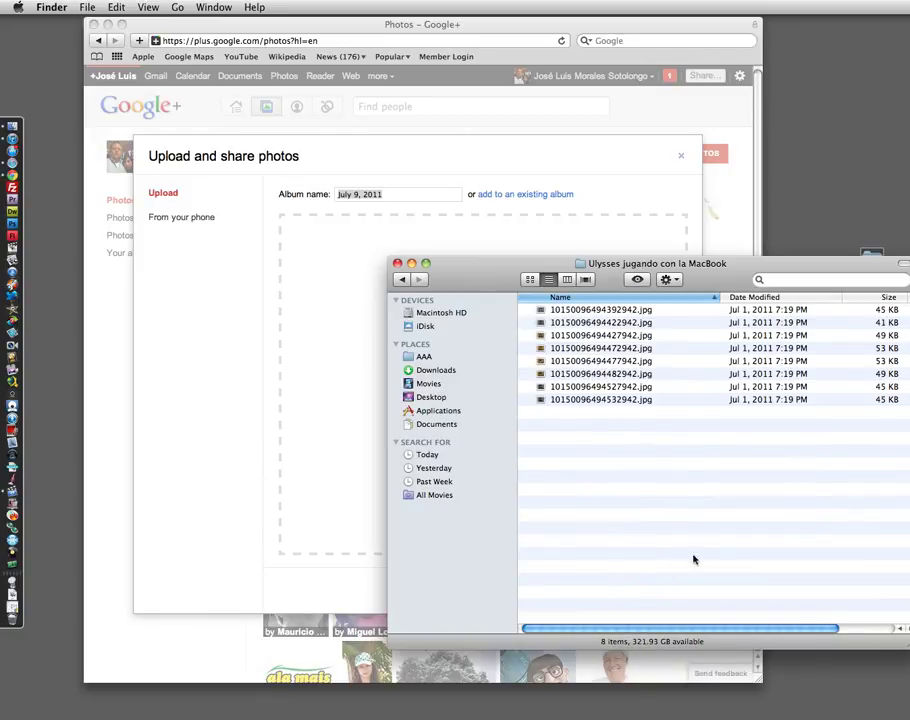
pyautogui.doubleClick(598, 311)
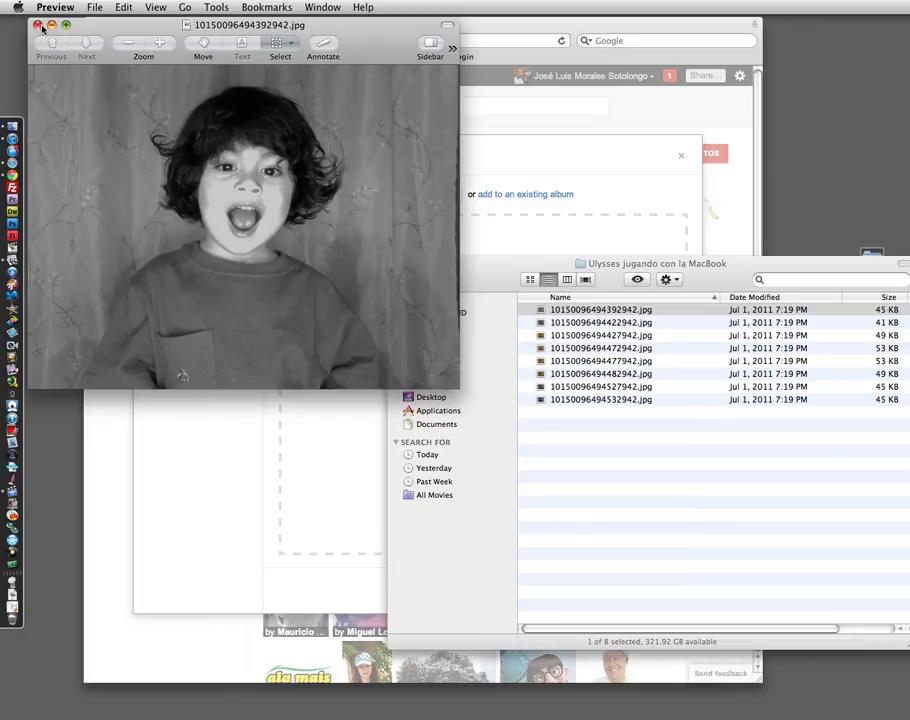
pyautogui.click(38, 25)
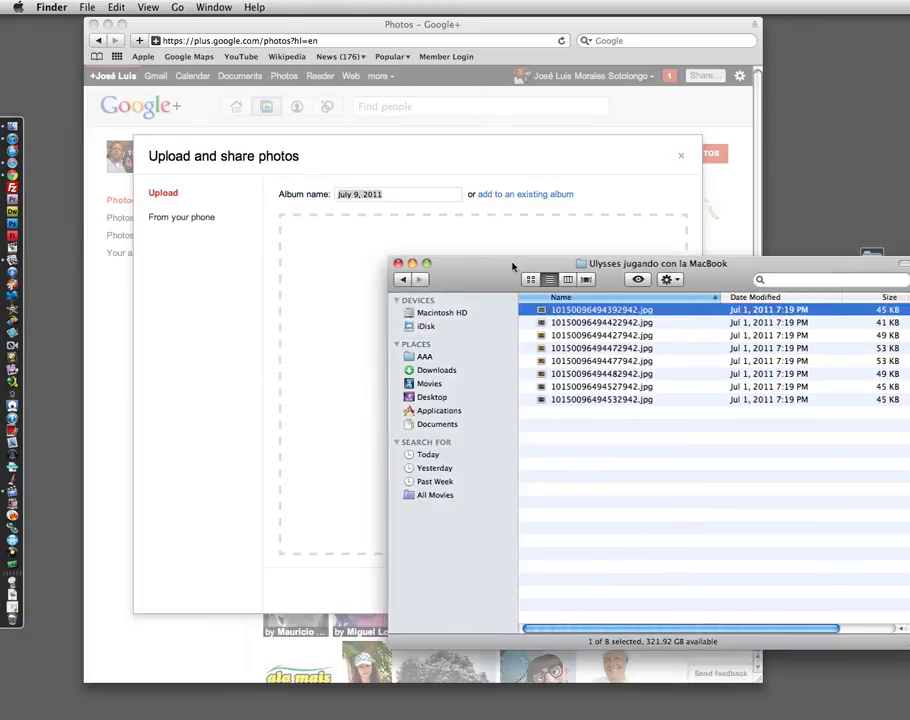
# - Drag all eight photos from that folder into the Google+ upload dialog
pyautogui.moveTo(513, 265); pyautogui.dragTo(590, 252)
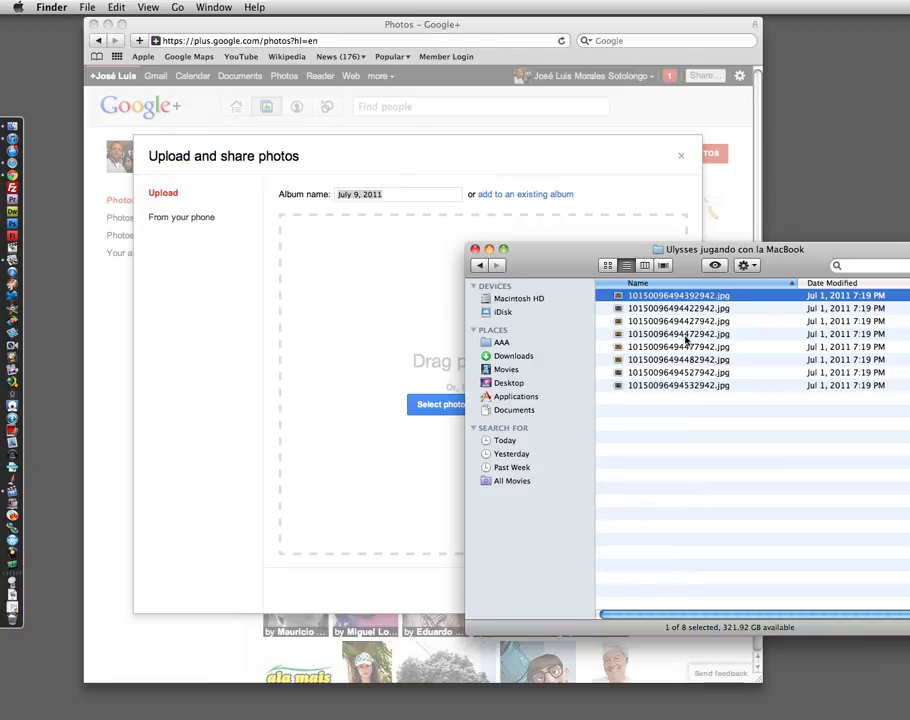
pyautogui.press('super+a')
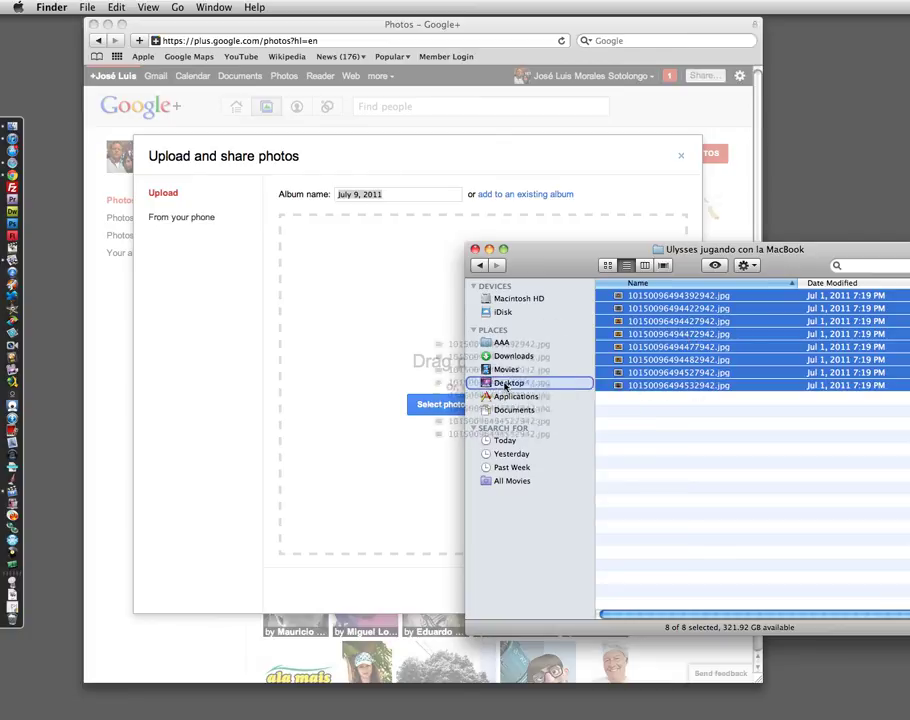
pyautogui.moveTo(505, 385); pyautogui.dragTo(379, 359)
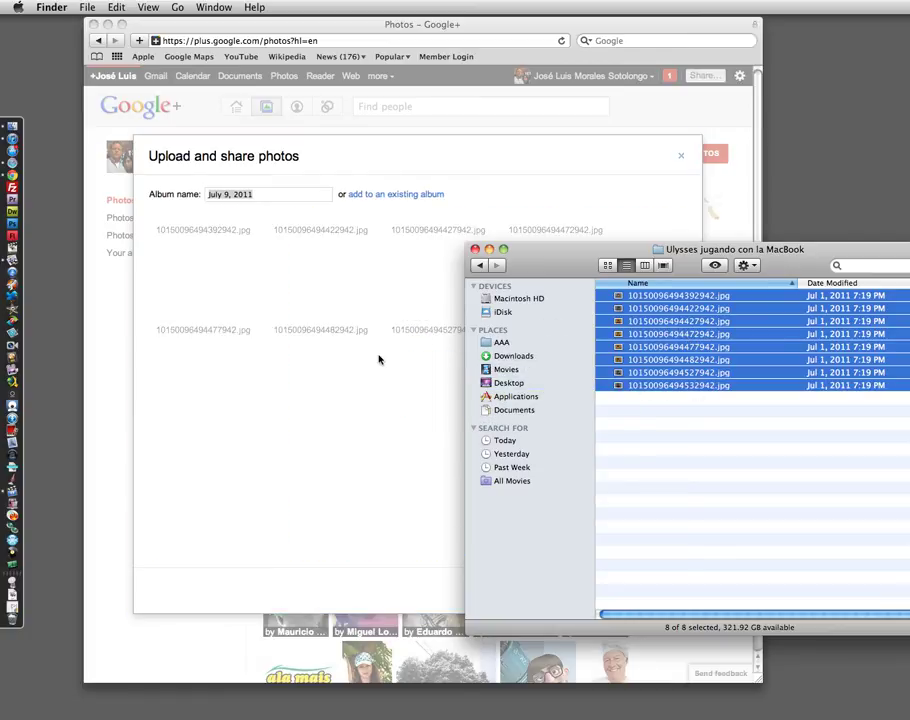
pyautogui.moveTo(566, 256); pyautogui.dragTo(632, 361)
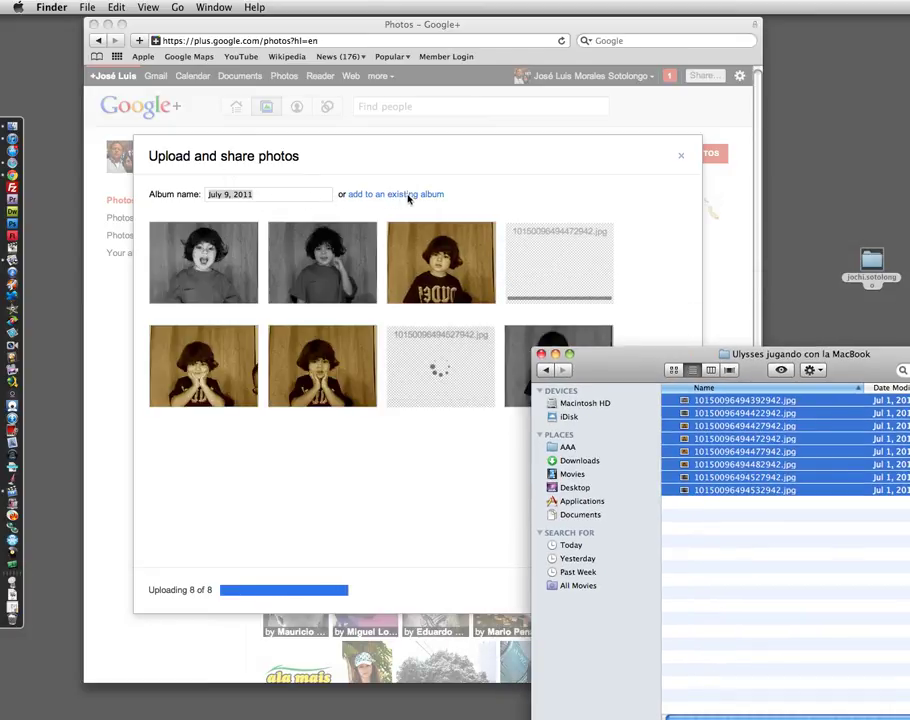
# - Name the new album 'Ulysses' and create it from the uploaded photos
pyautogui.click(255, 194)
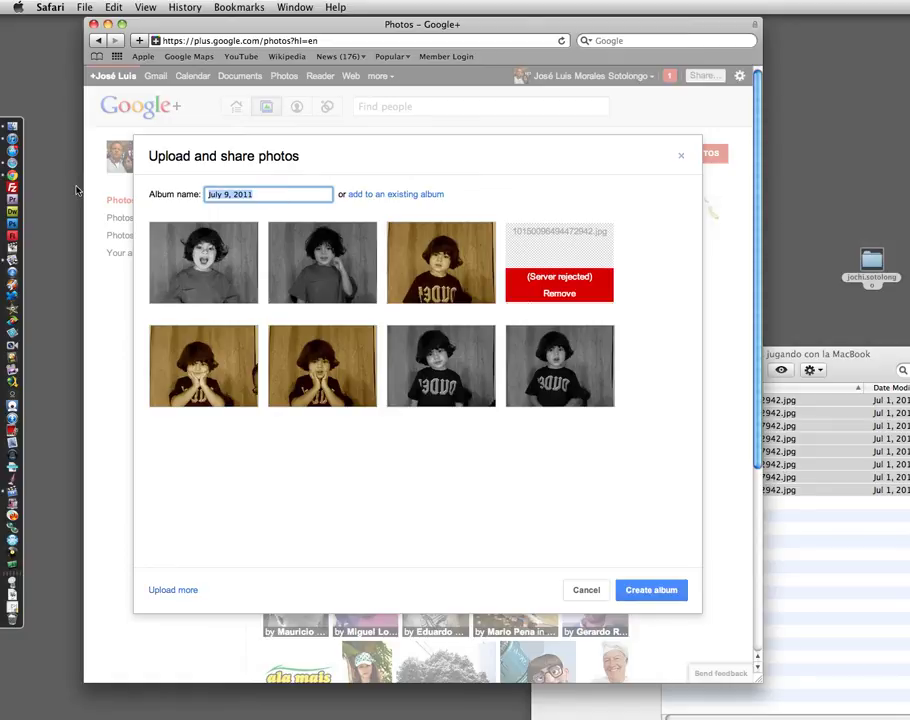
pyautogui.write('Ulysses ')
pyautogui.write('in the')
pyautogui.write('ing Ph')
pyautogui.write('oto')
pyautogui.press('BackSpace')
pyautogui.press('BackSpace')
pyautogui.press('BackSpace')
pyautogui.click(654, 591)
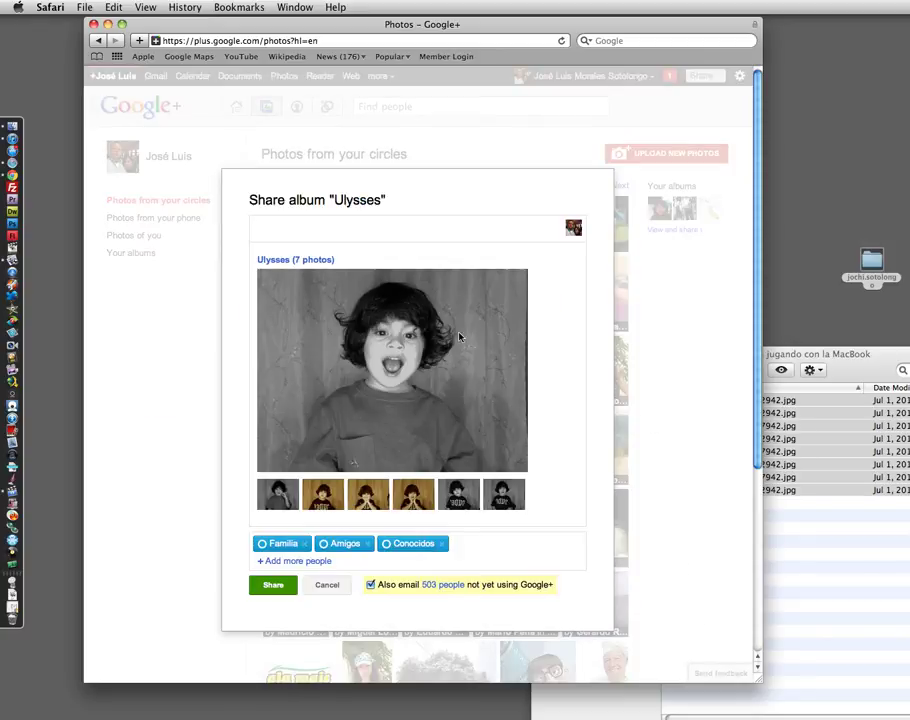
pyautogui.moveTo(282, 543)
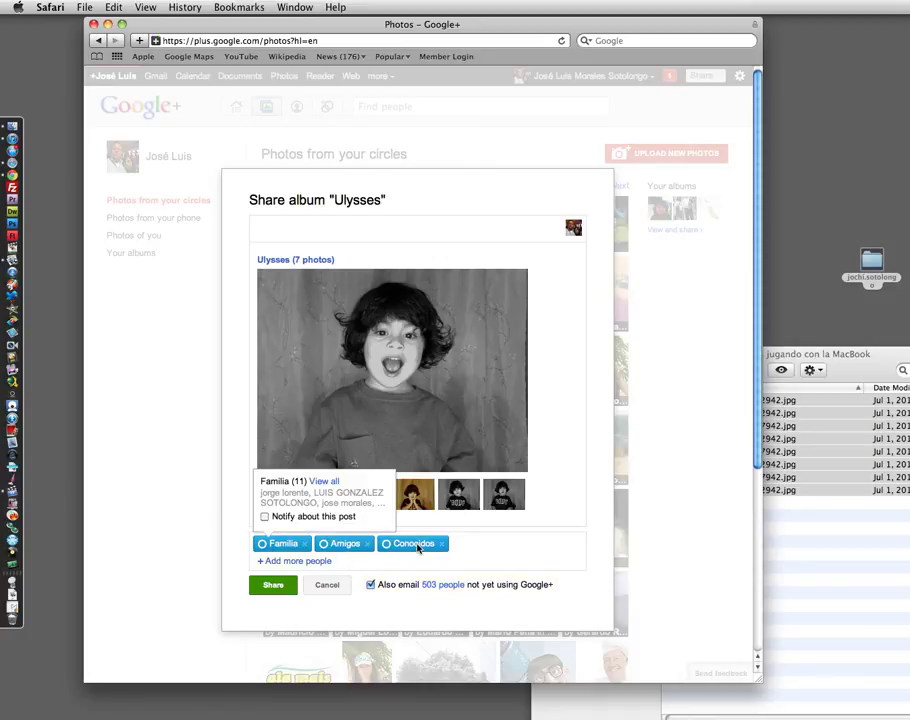
# - Share the album with only Familia and Amigos, dropping Conocidos, then return to the Stream
pyautogui.moveTo(412, 543)
pyautogui.click(441, 545)
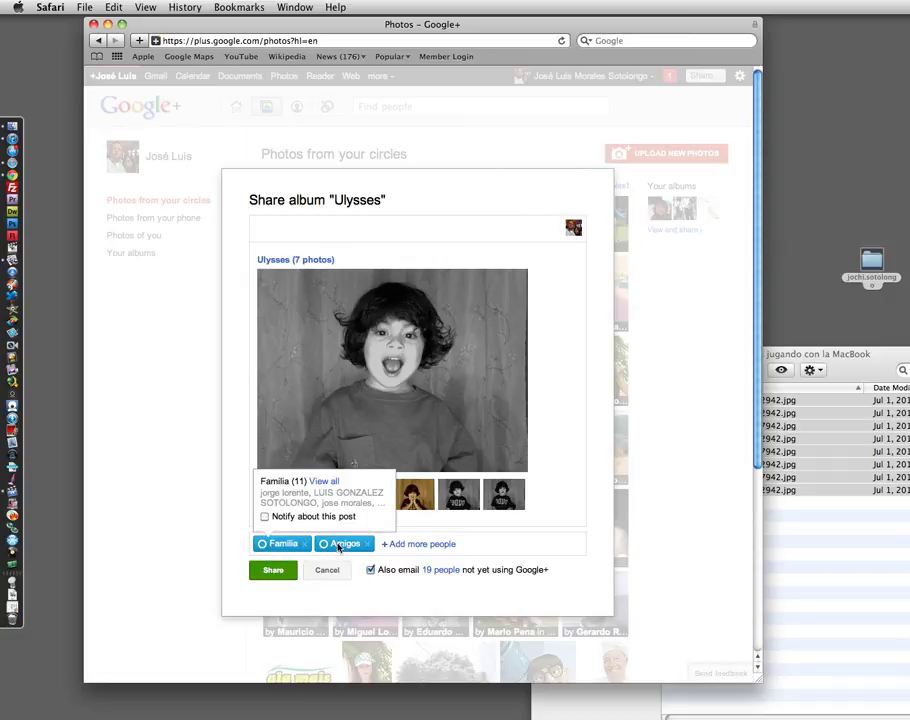
pyautogui.click(274, 571)
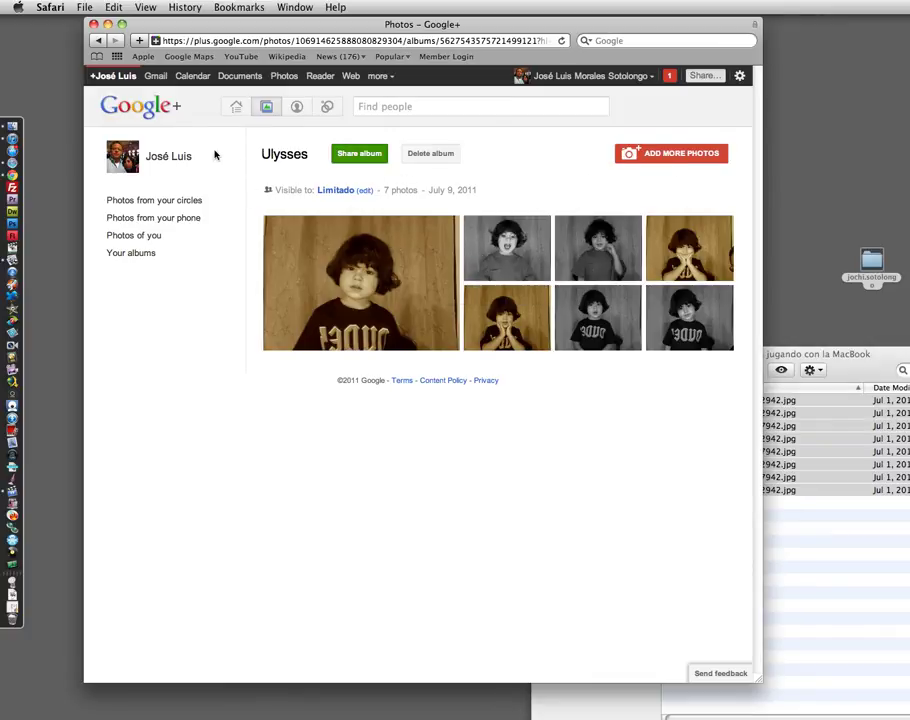
pyautogui.click(127, 110)
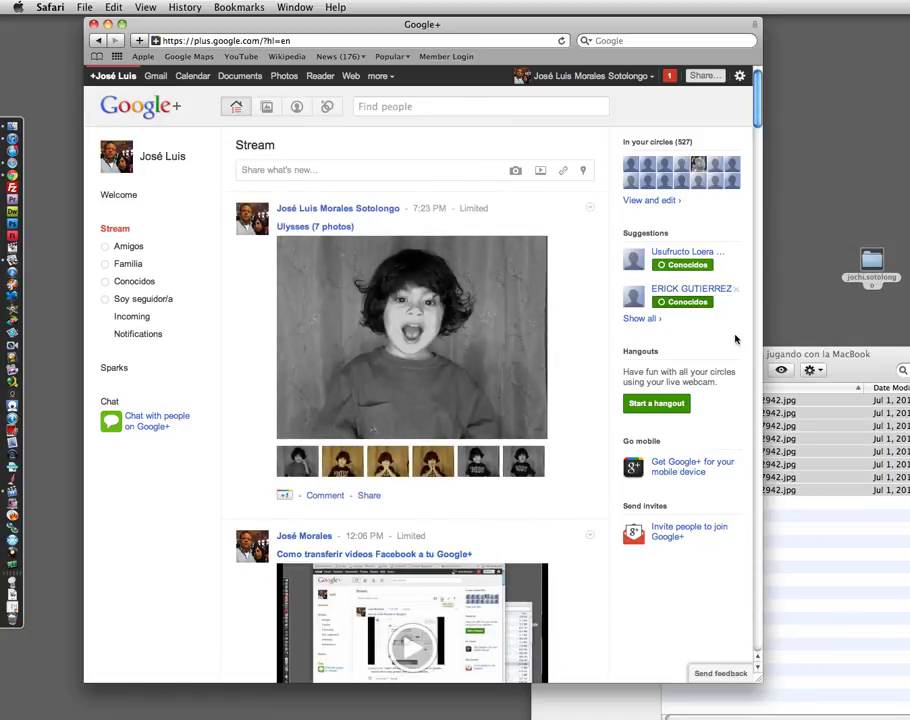
# - Bring up the Finder window and navigate up to the archive's videos folder
pyautogui.moveTo(832, 354)
pyautogui.mouseDown()
pyautogui.moveTo(652, 230)
pyautogui.moveTo(609, 227)
pyautogui.mouseUp()
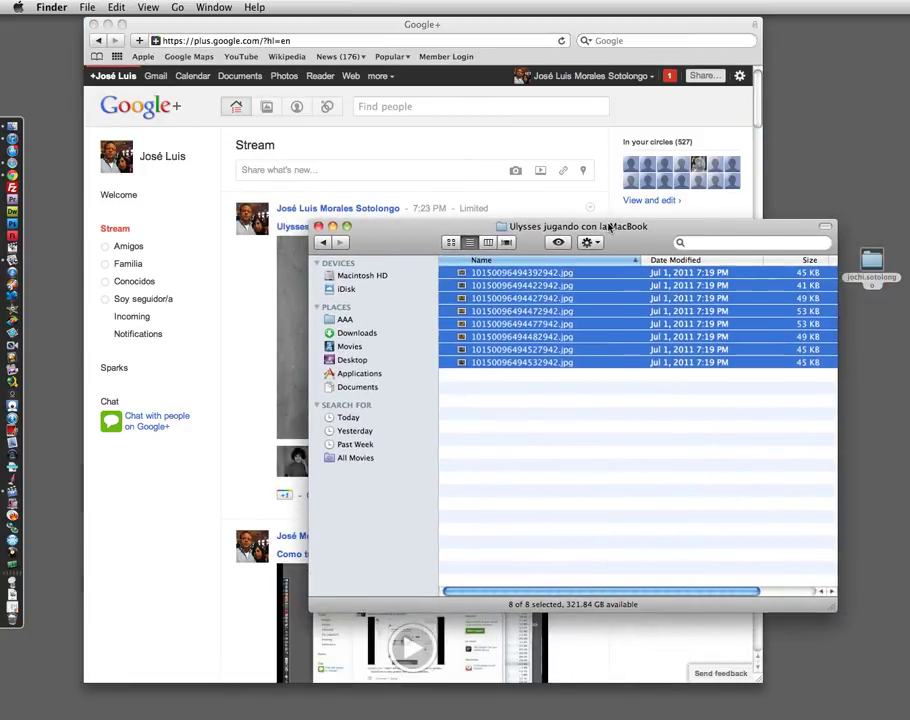
pyautogui.press('super+Up')
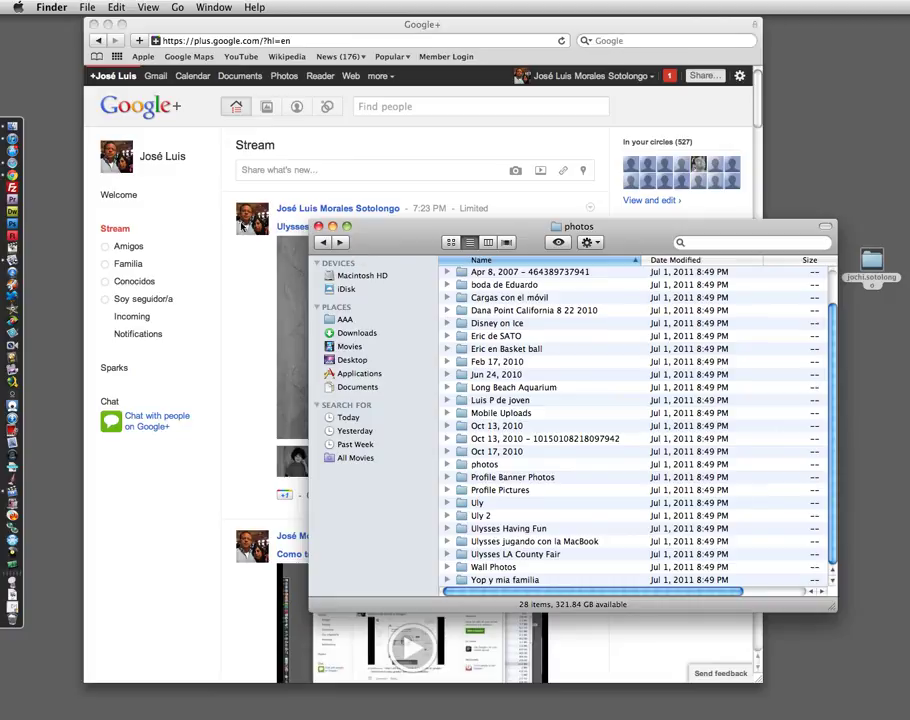
pyautogui.press('super+Up')
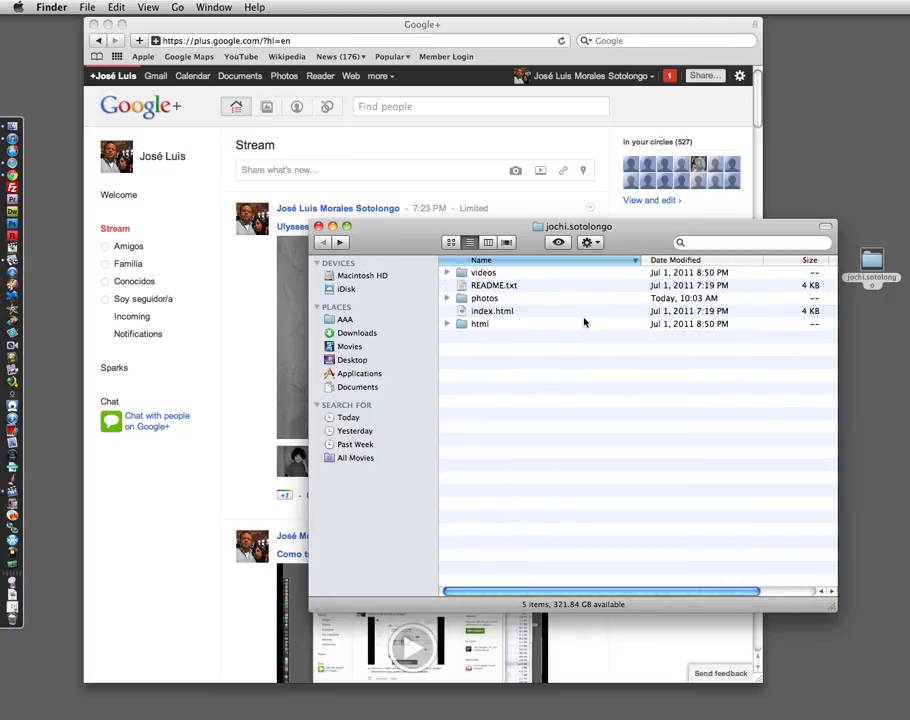
pyautogui.doubleClick(483, 274)
pyautogui.scroll(-3, 570, 375)
pyautogui.scroll(-3, 569, 375)
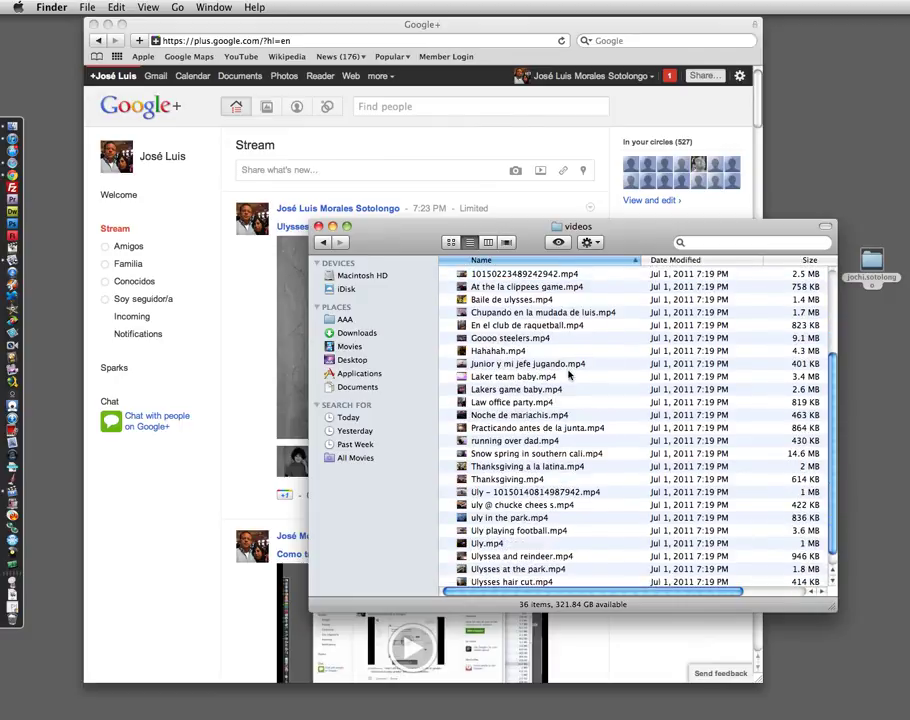
pyautogui.scroll(-1, 598, 378)
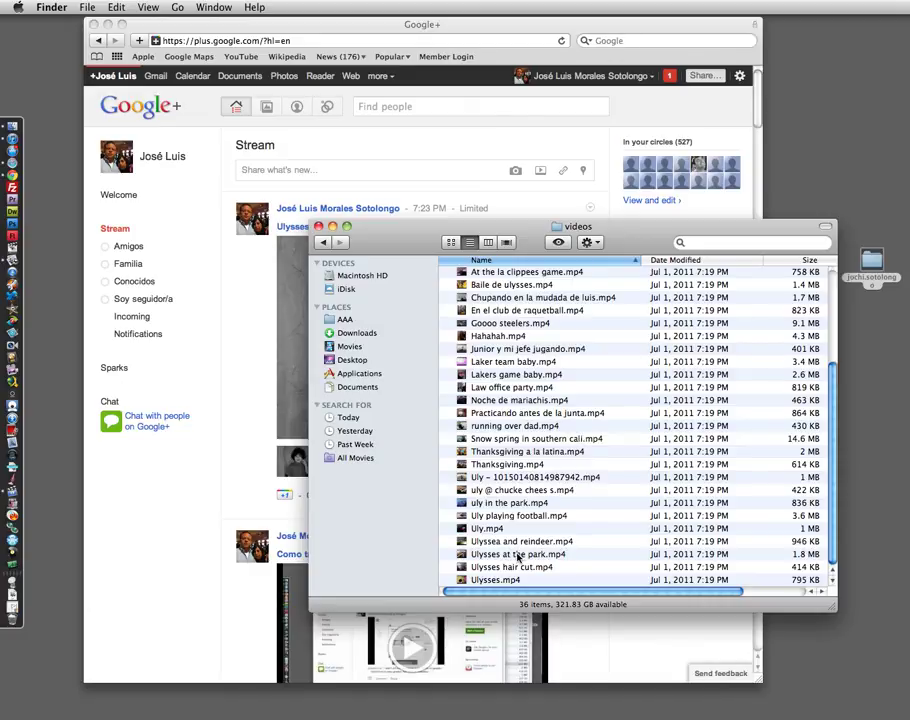
# - Preview Ulysses at the park.mp4 in QuickTime, then bring Google+ back in front
pyautogui.doubleClick(518, 557)
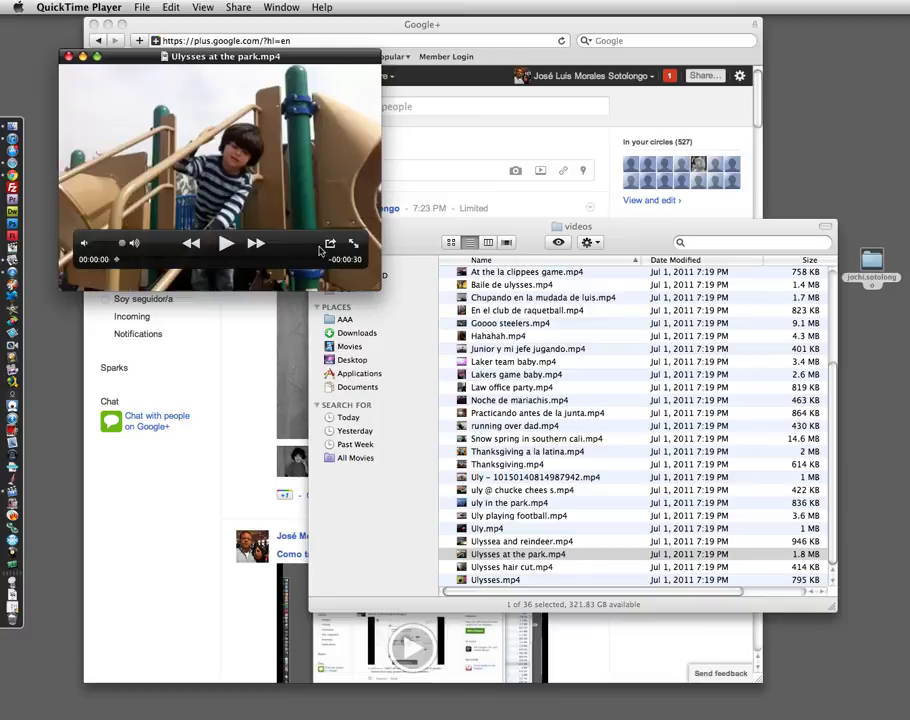
pyautogui.click(68, 56)
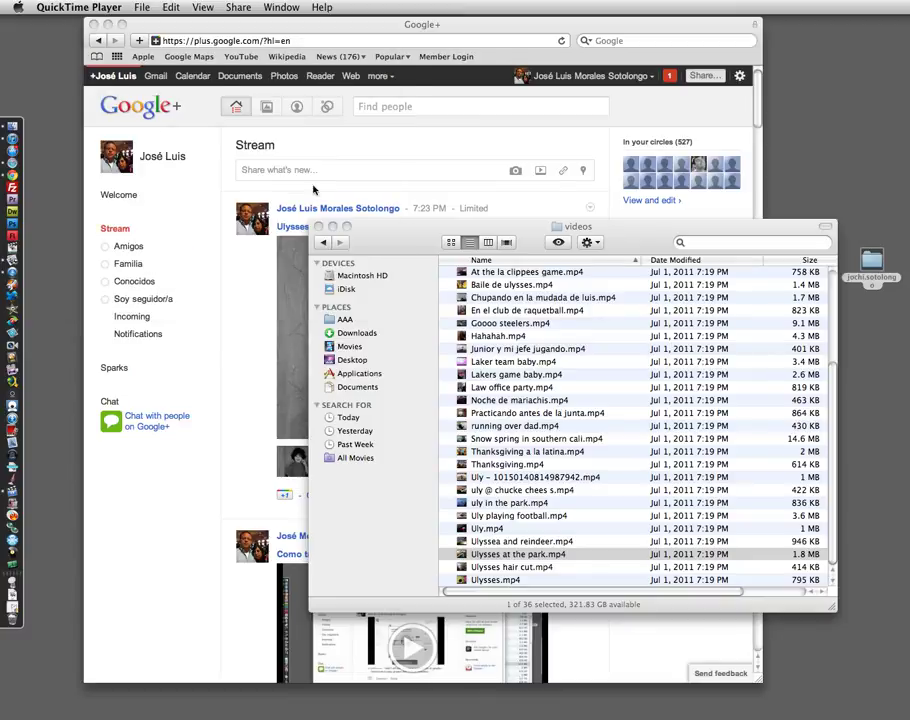
pyautogui.moveTo(480, 230); pyautogui.dragTo(505, 257)
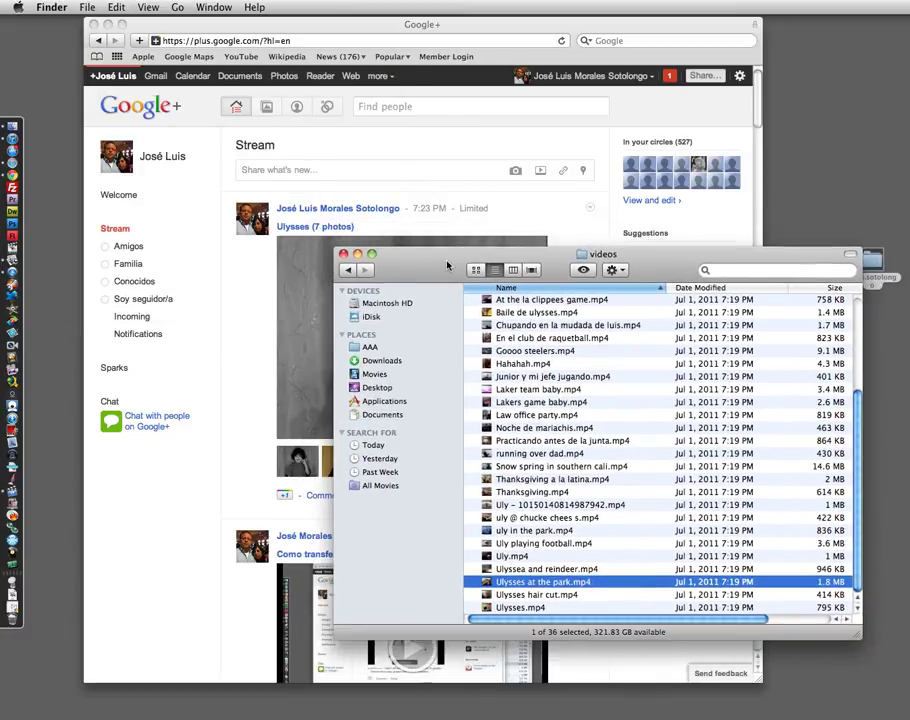
pyautogui.click(512, 200)
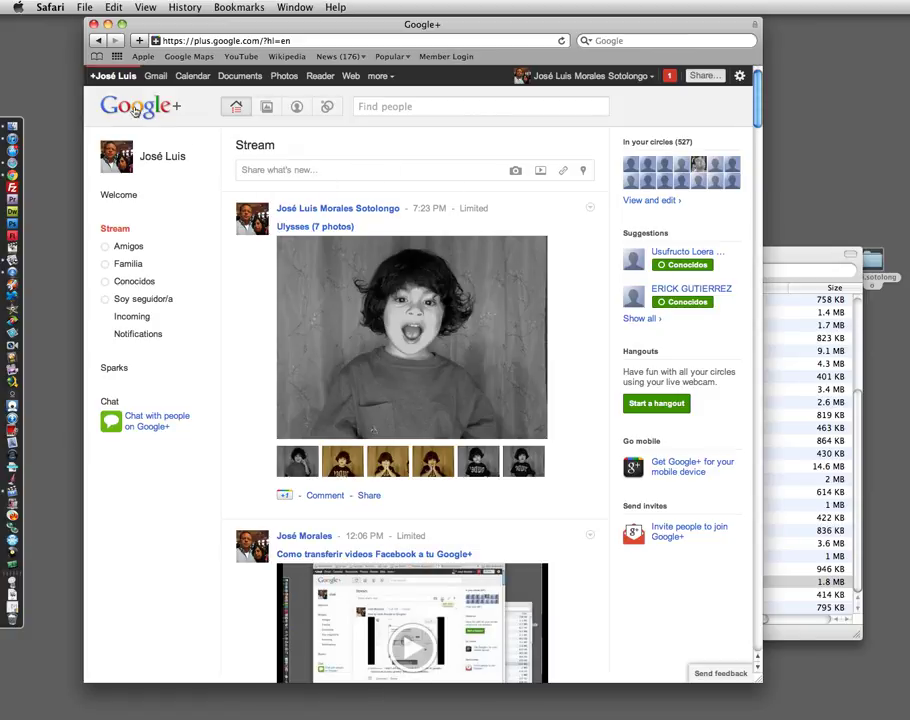
# - Start a new post for only Familia and Amigos, dropping Conocidos, and choose Upload video
pyautogui.click(539, 173)
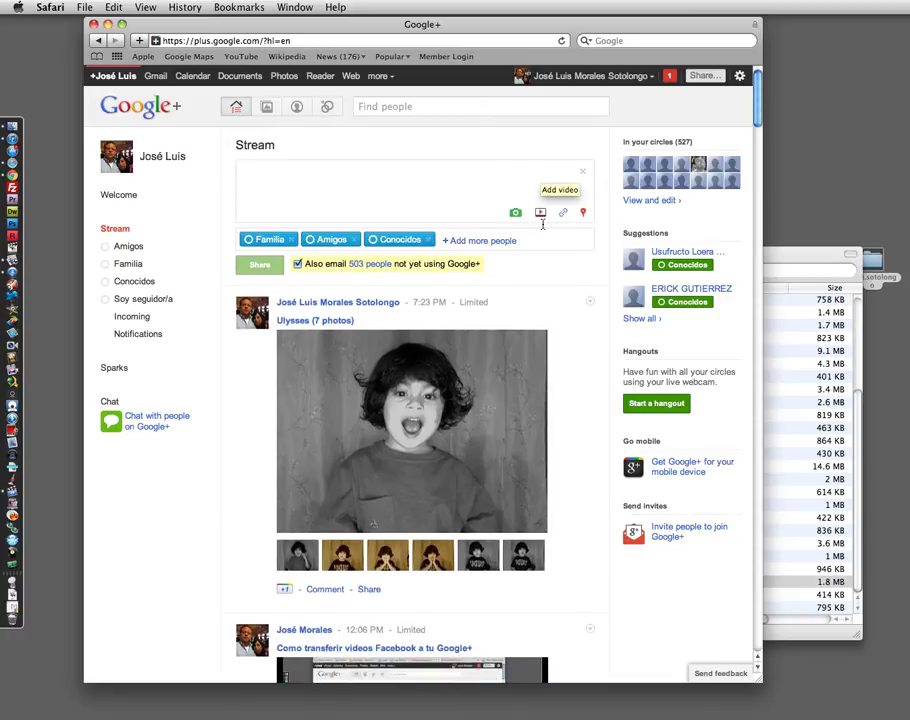
pyautogui.click(428, 240)
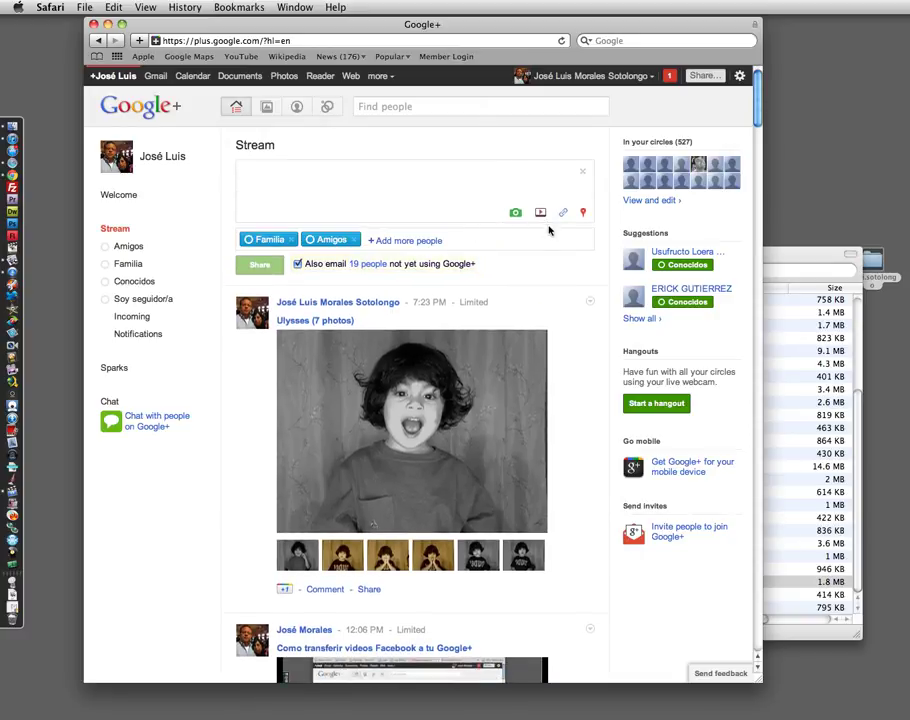
pyautogui.click(540, 214)
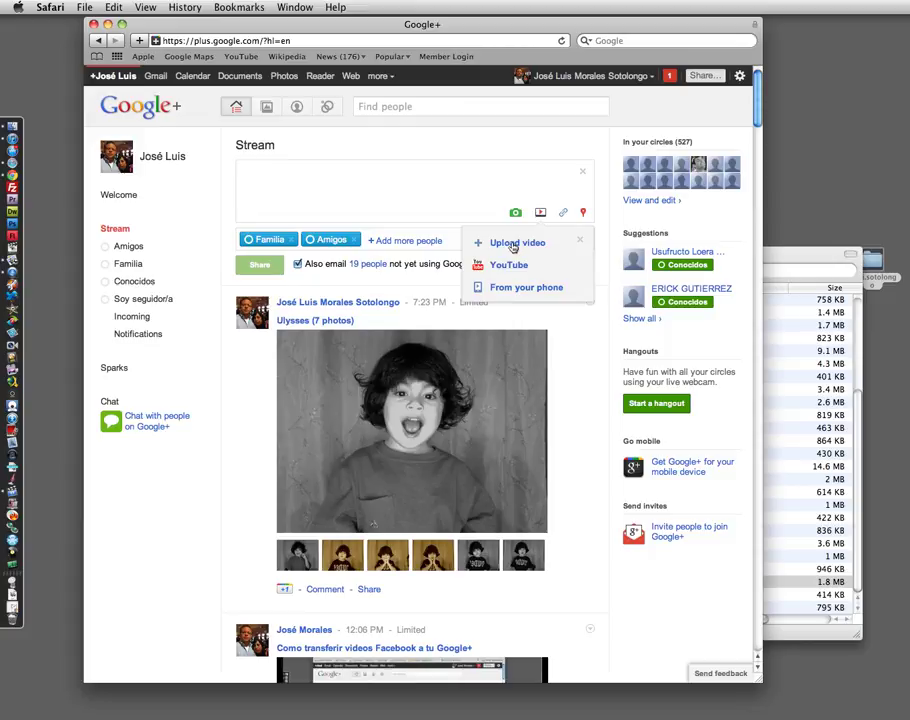
pyautogui.click(513, 245)
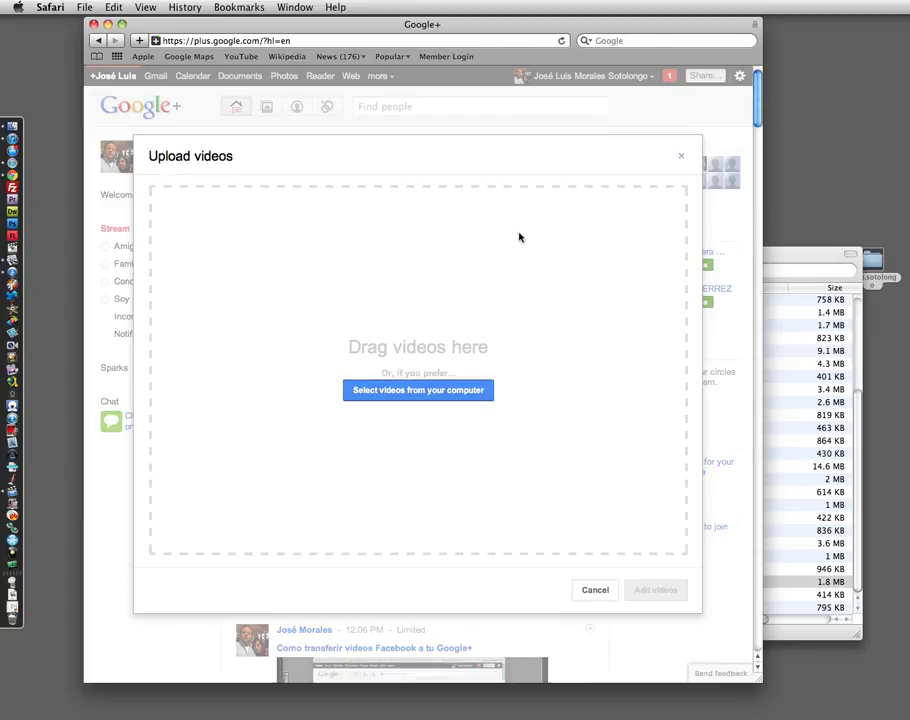
pyautogui.moveTo(790, 259); pyautogui.dragTo(812, 254)
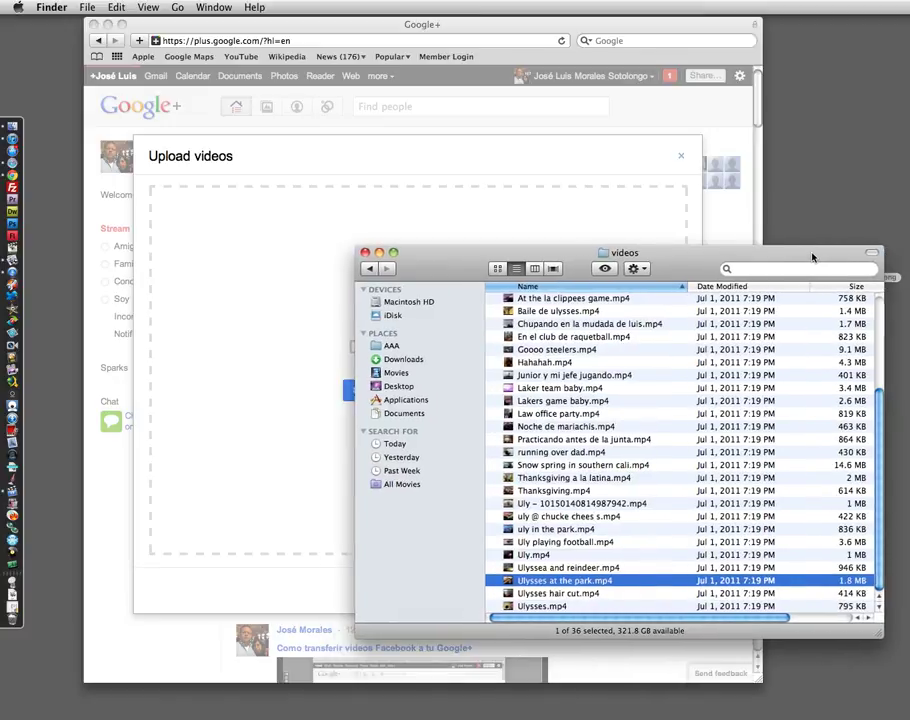
# - Upload 'Ulysses at the park.mp4' into the Upload videos dialog, then minimize the videos folder window
pyautogui.moveTo(553, 586); pyautogui.dragTo(284, 423)
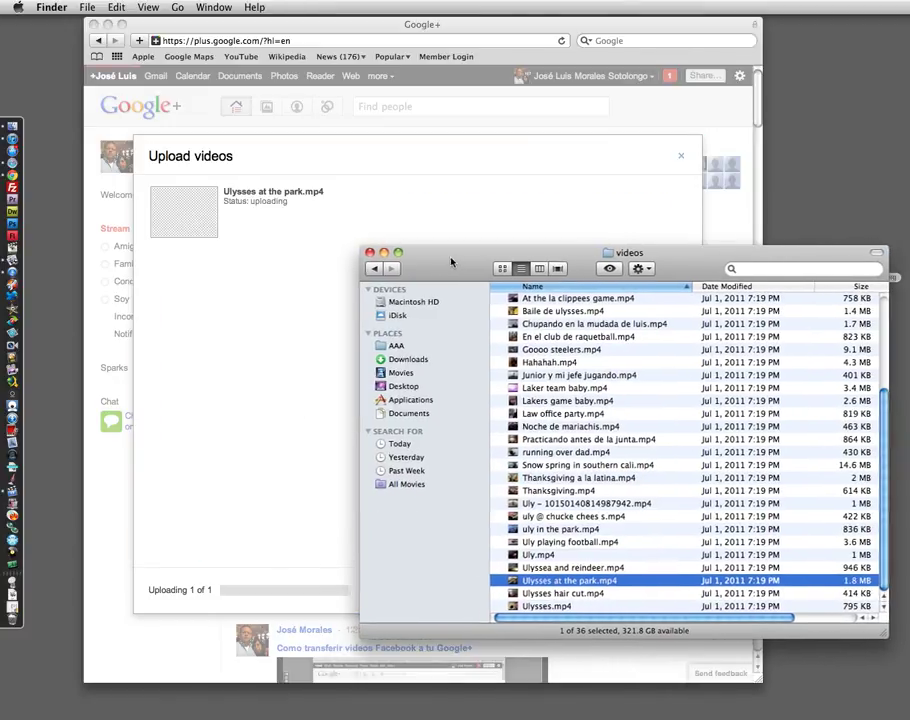
pyautogui.moveTo(450, 264)
pyautogui.mouseDown()
pyautogui.moveTo(492, 367)
pyautogui.moveTo(441, 363)
pyautogui.mouseUp()
pyautogui.click(379, 355)
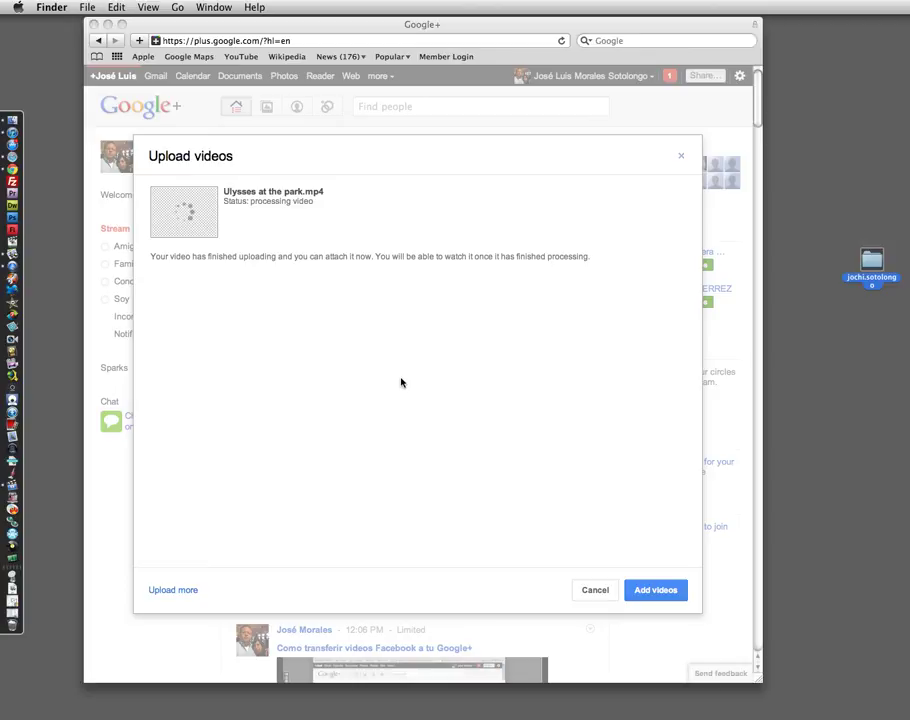
# - Move the archive folder icon aside on the desktop while the clip processes, then return to Safari
pyautogui.moveTo(865, 266); pyautogui.dragTo(835, 275)
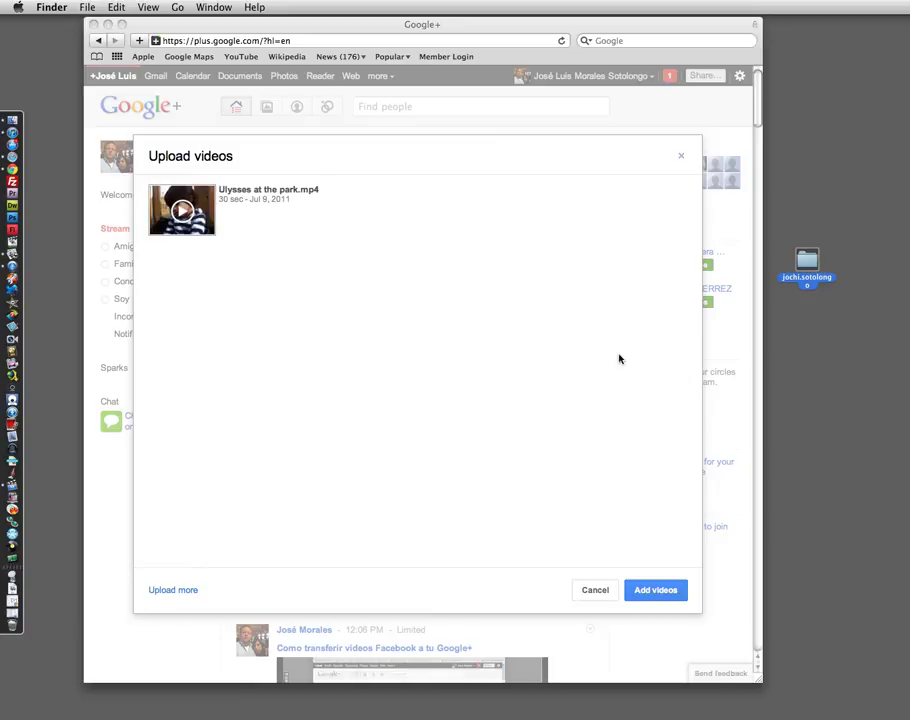
pyautogui.click(662, 592)
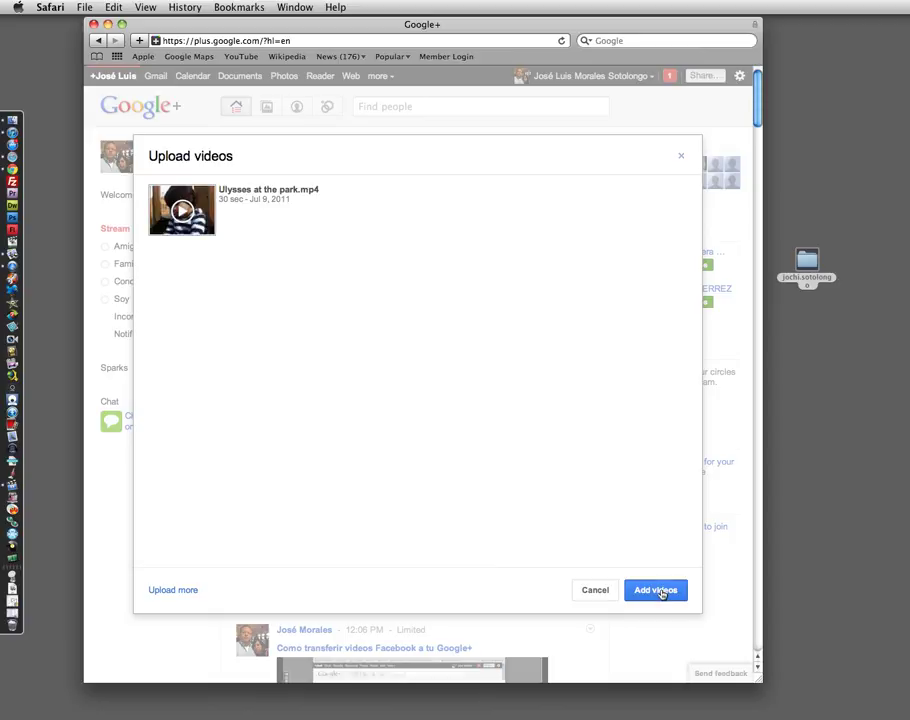
# - Attach the processed park clip to the Familia and Amigos post and review the share box
pyautogui.click(664, 591)
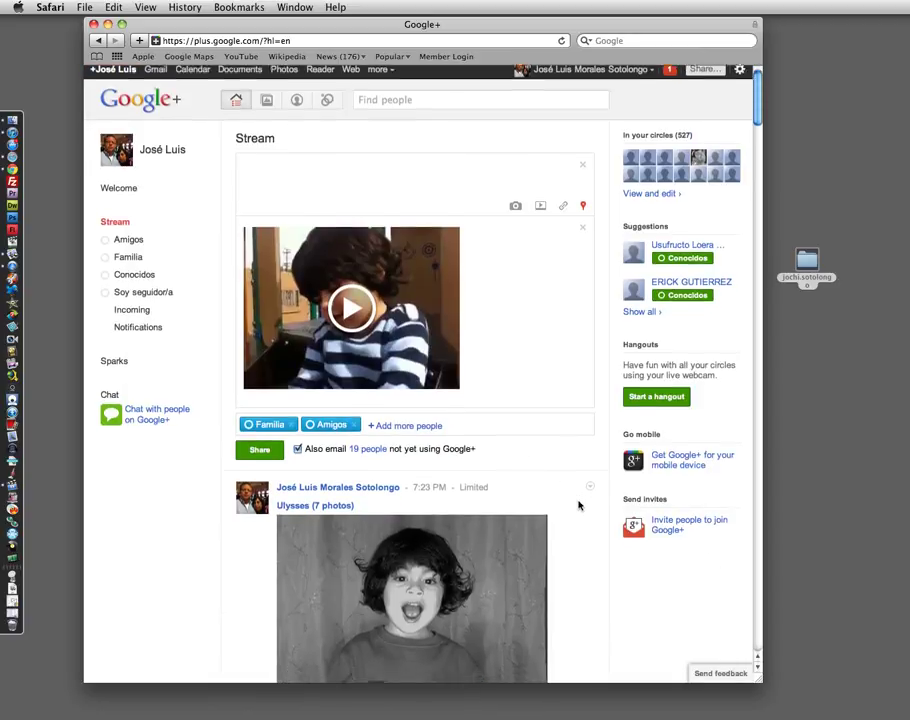
pyautogui.scroll(-3, 579, 502)
pyautogui.scroll(-3, 587, 505)
pyautogui.scroll(1, 589, 505)
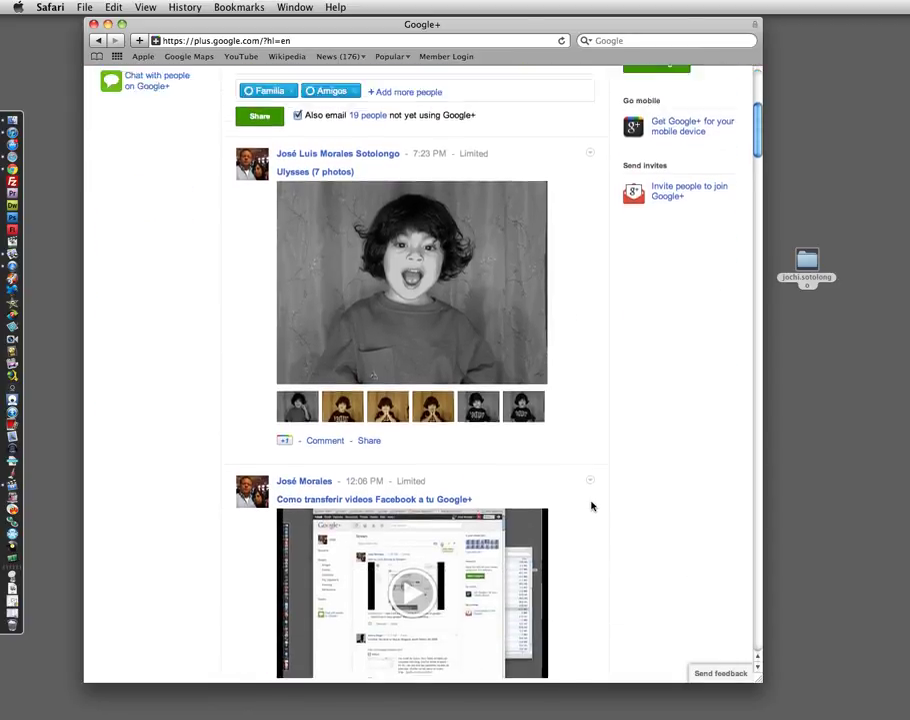
pyautogui.scroll(6, 591, 505)
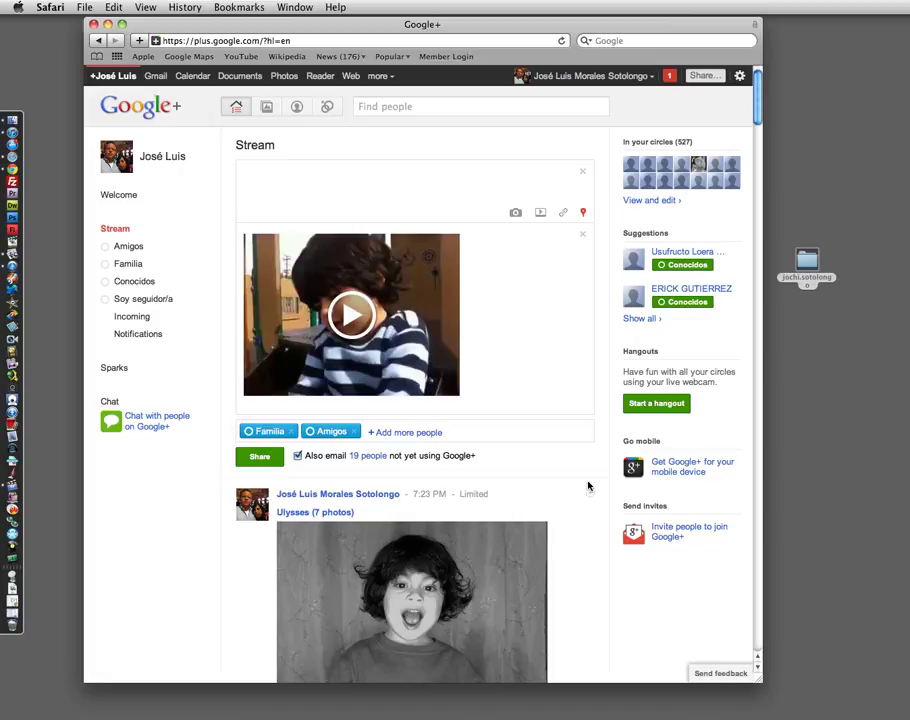